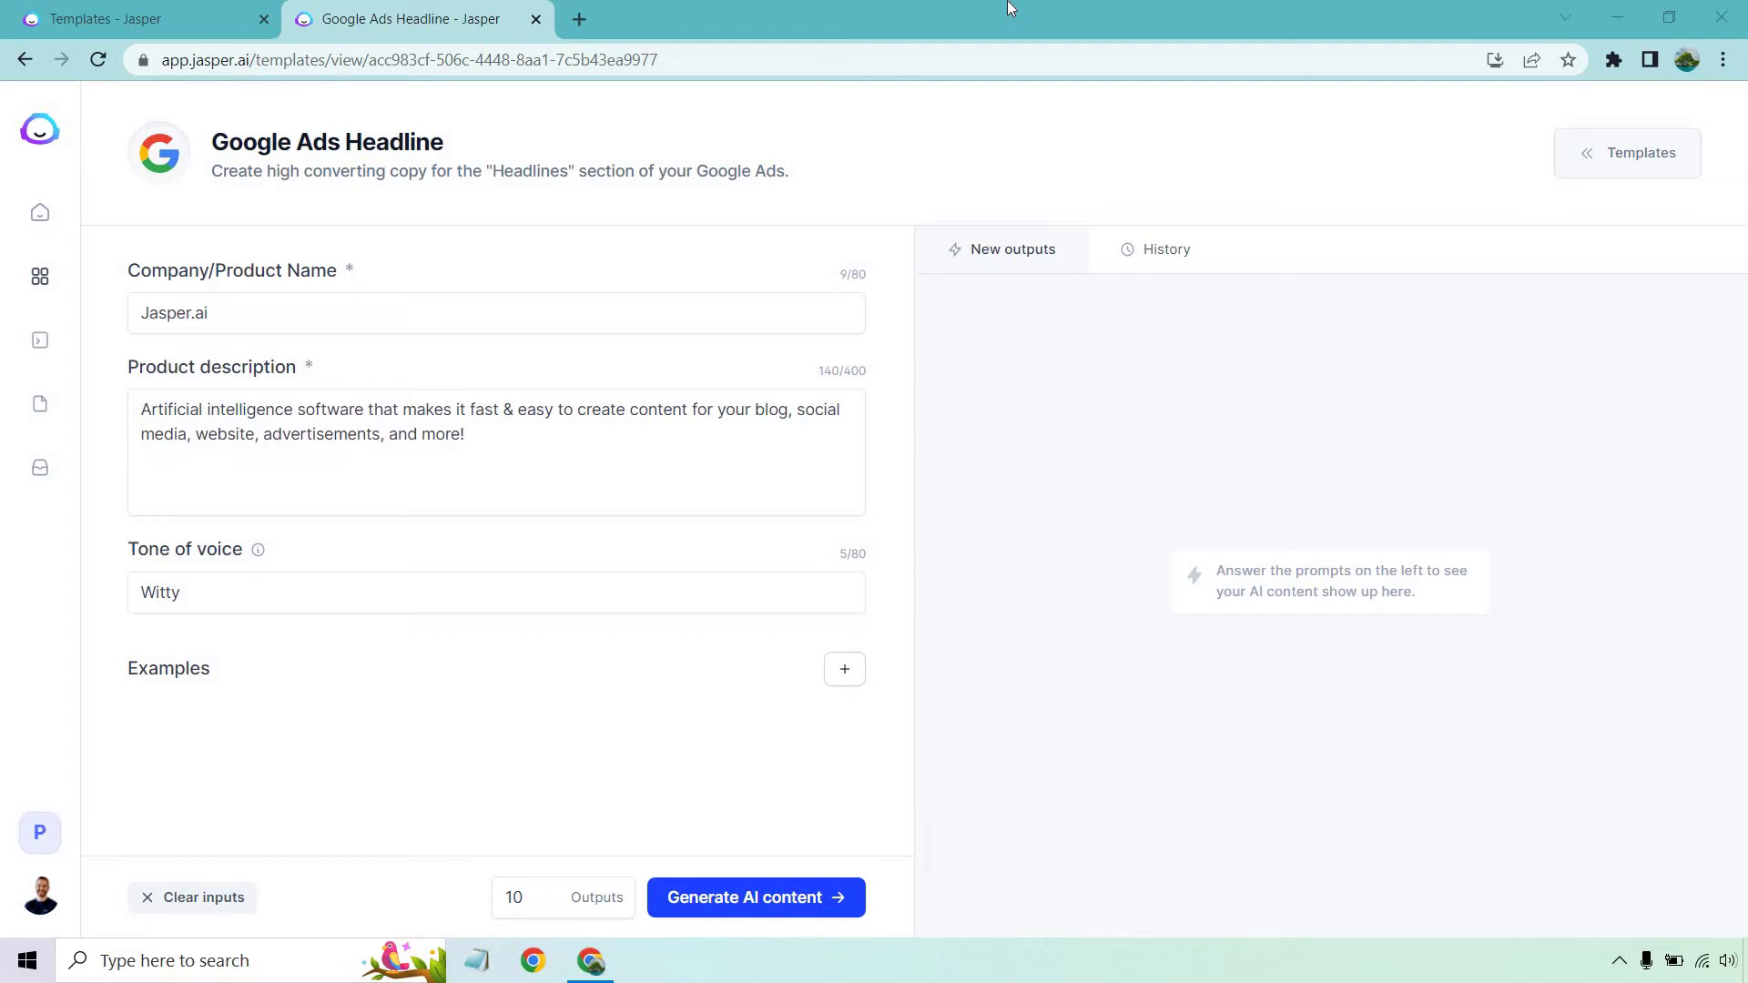
Step: Reopen the Google Ads Headline template, generate ten Jasper.ai headlines, and review the list
click(173, 13)
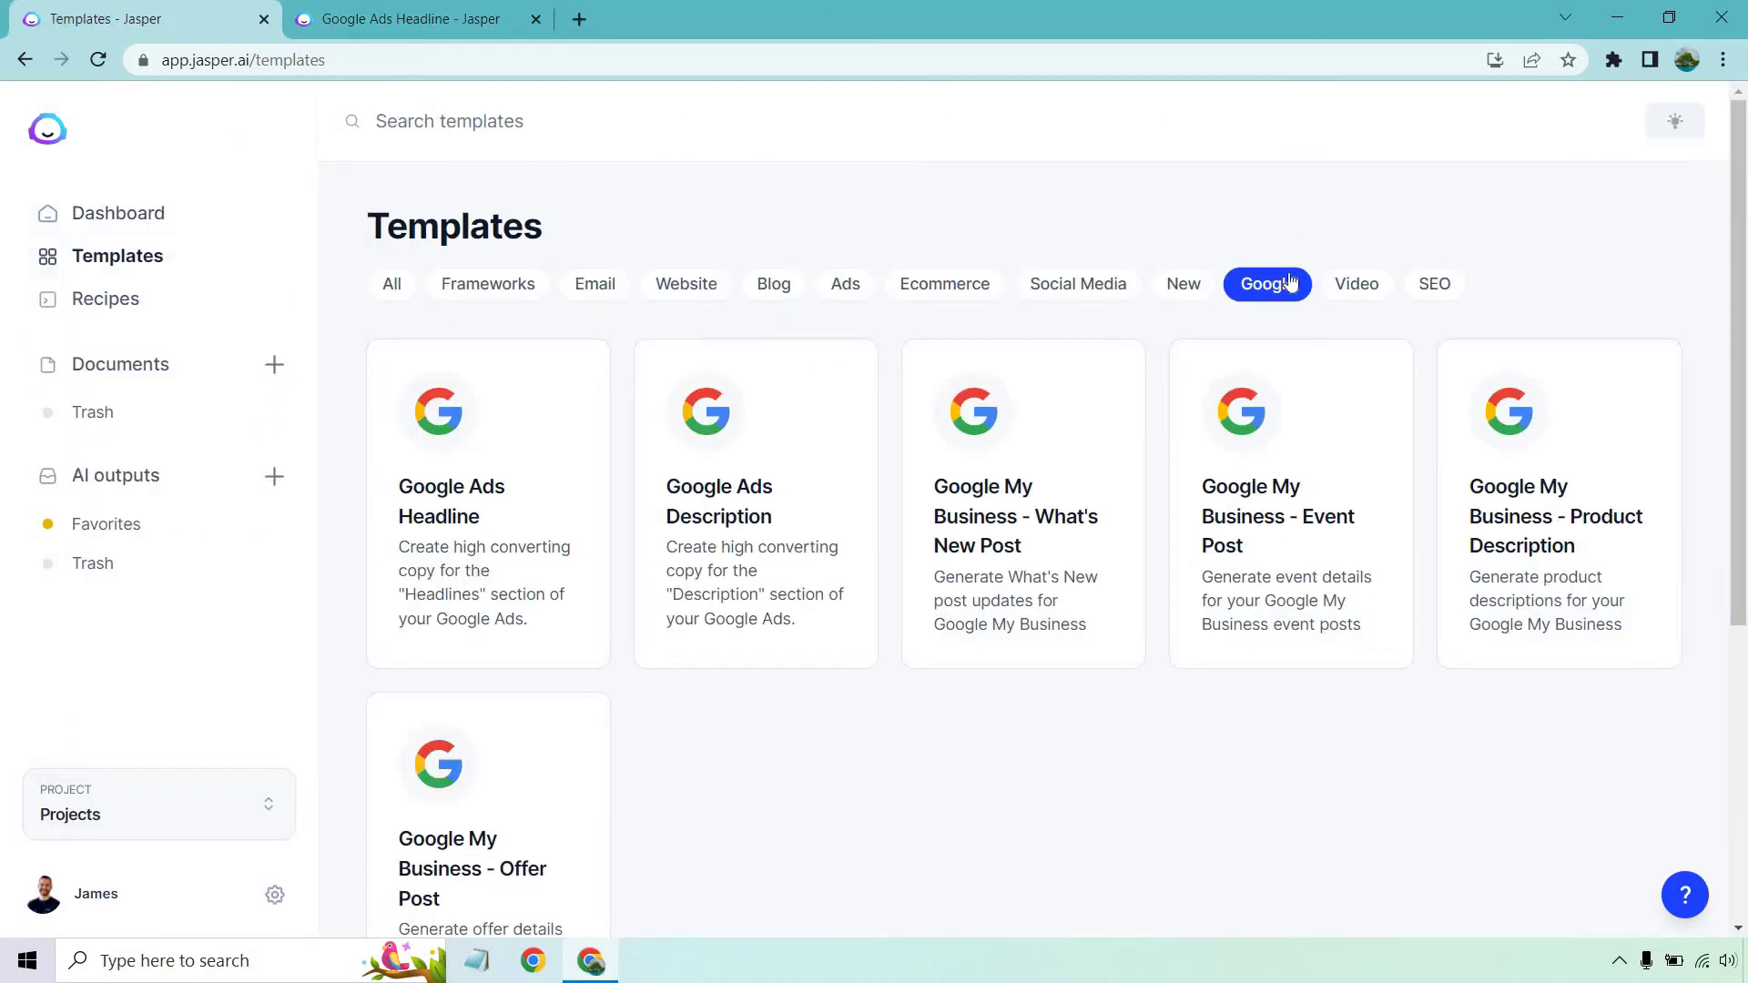
click(544, 506)
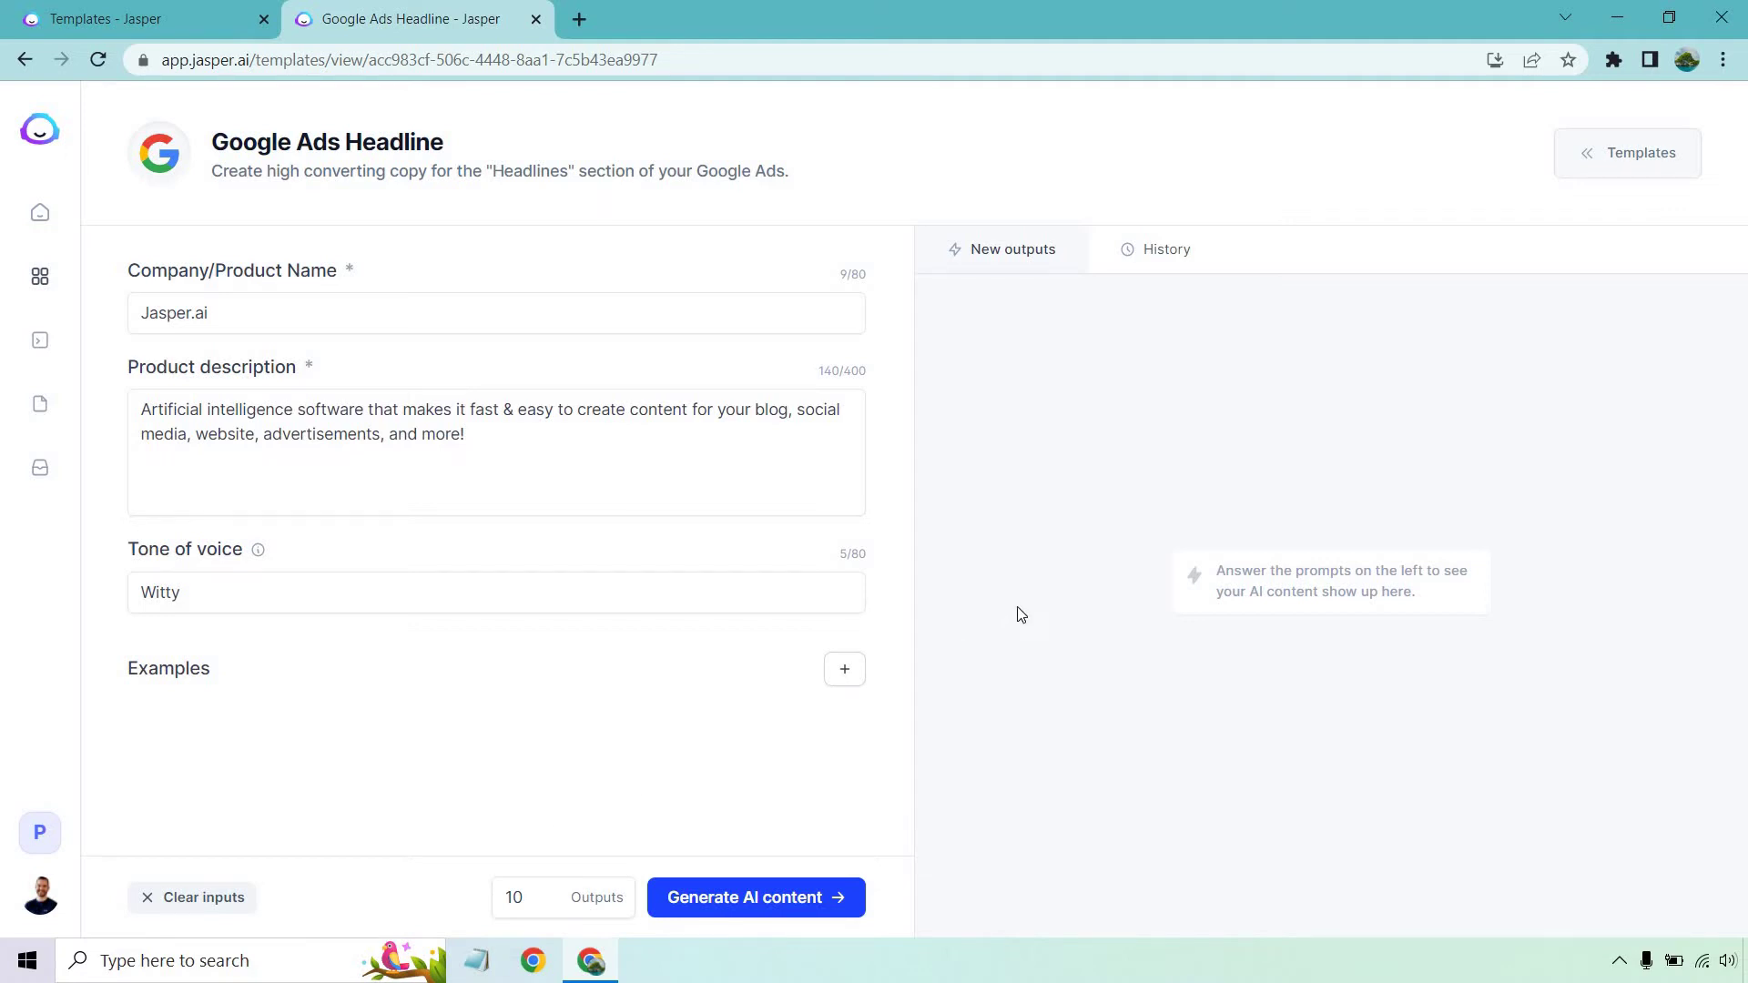
click(756, 899)
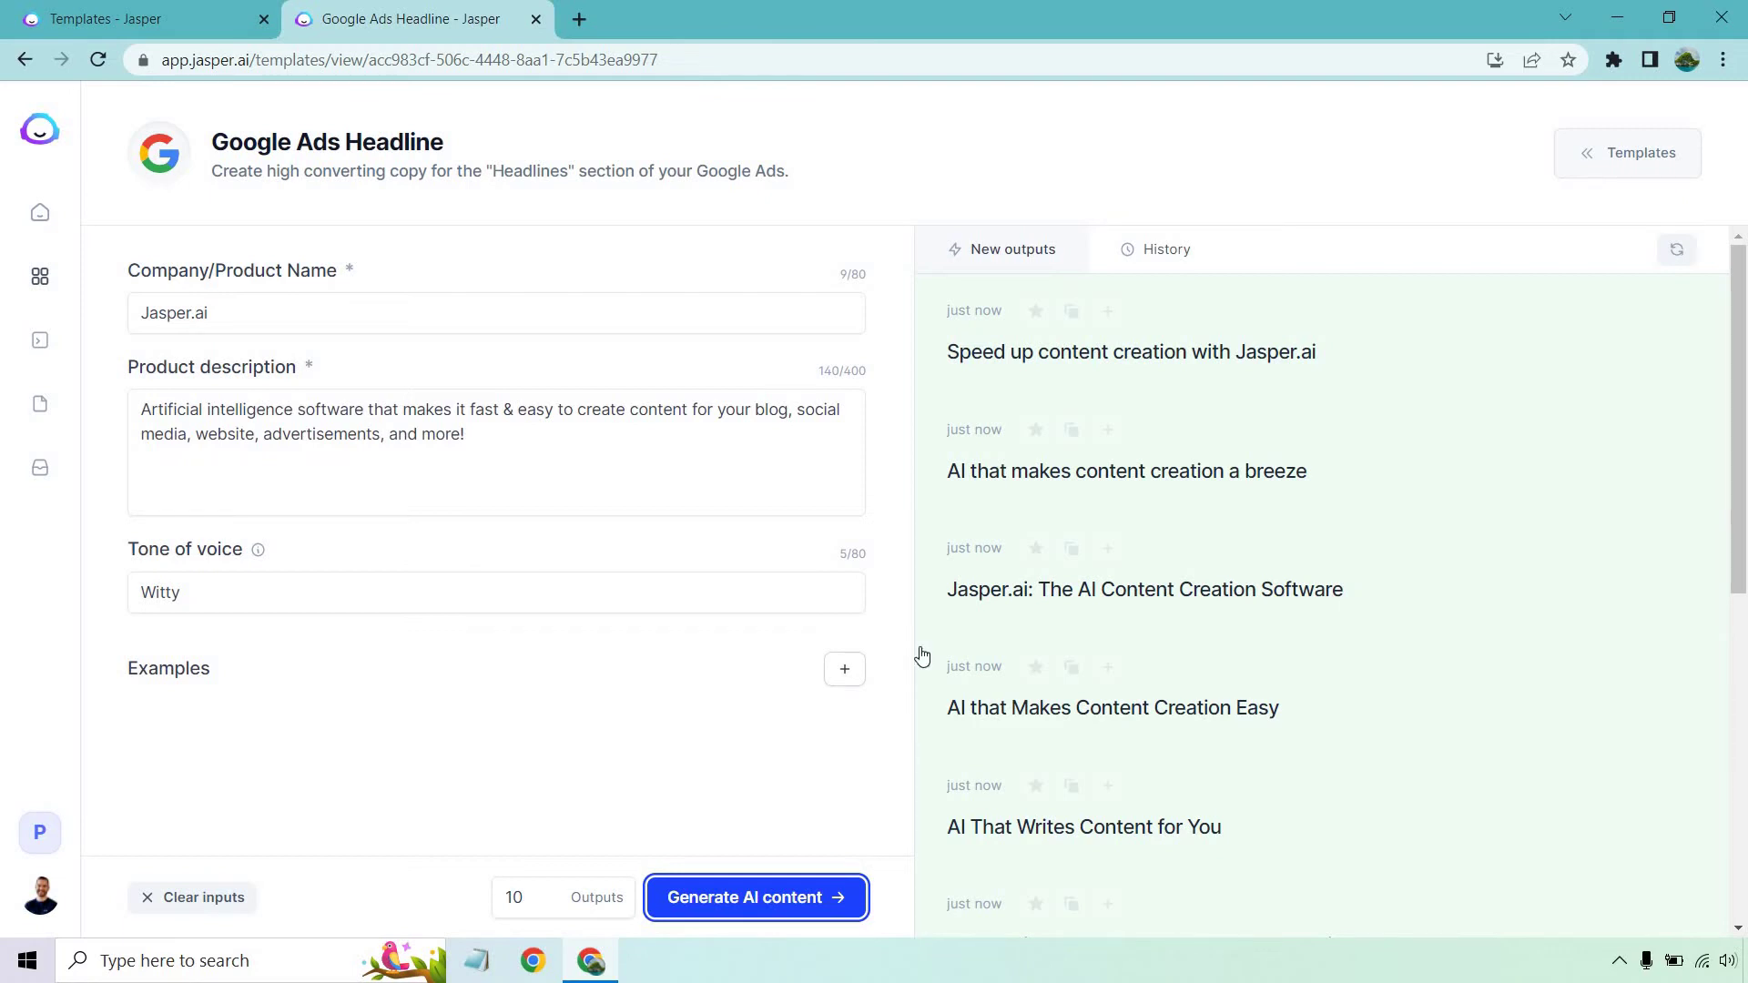
scroll(925, 648, down, 2)
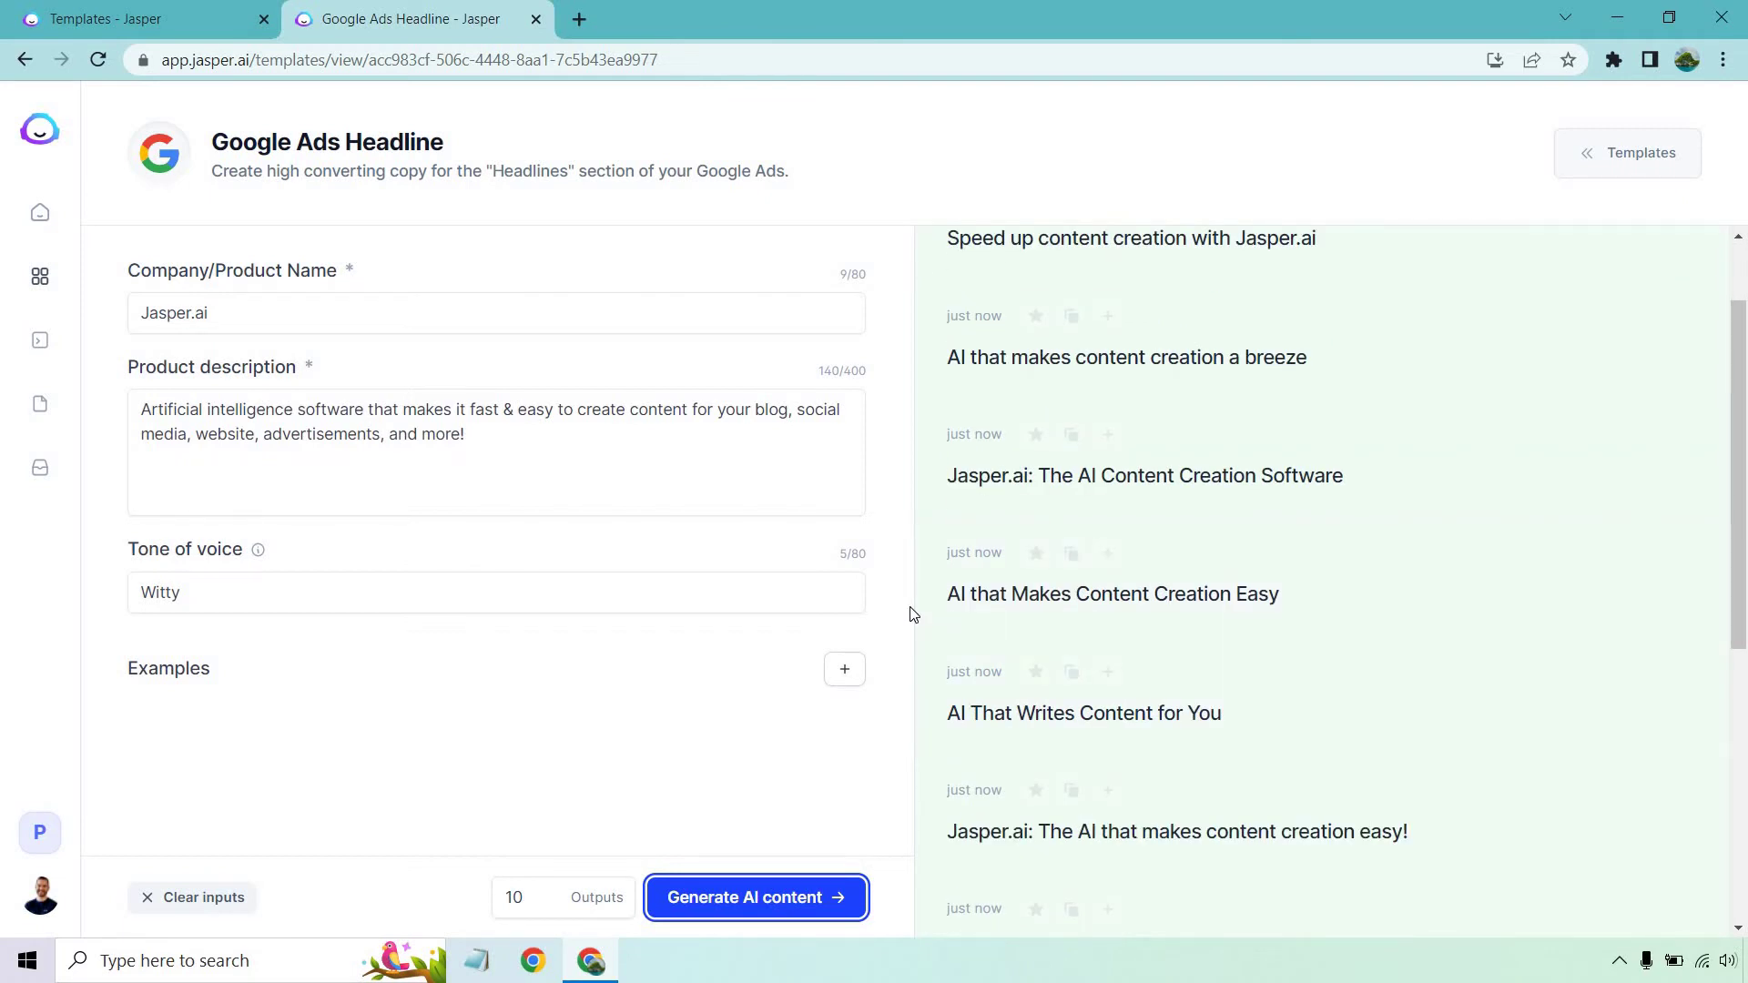
scroll(1045, 469, down, 5)
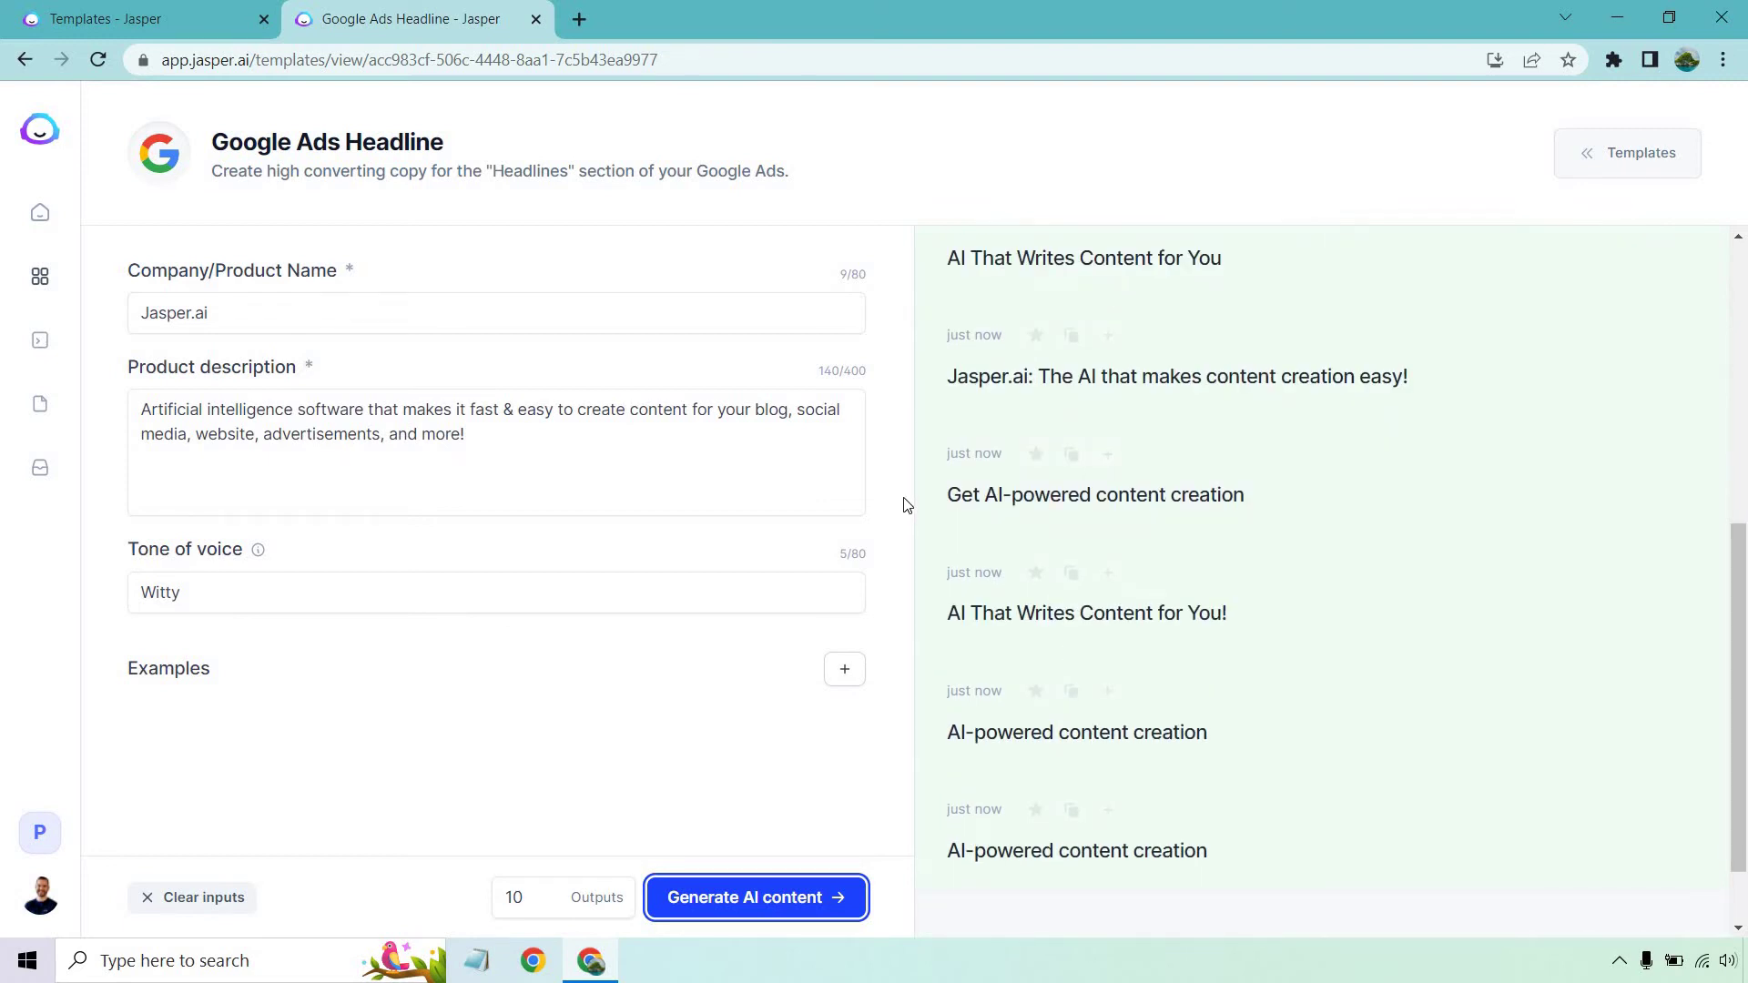
scroll(1051, 512, down, 1)
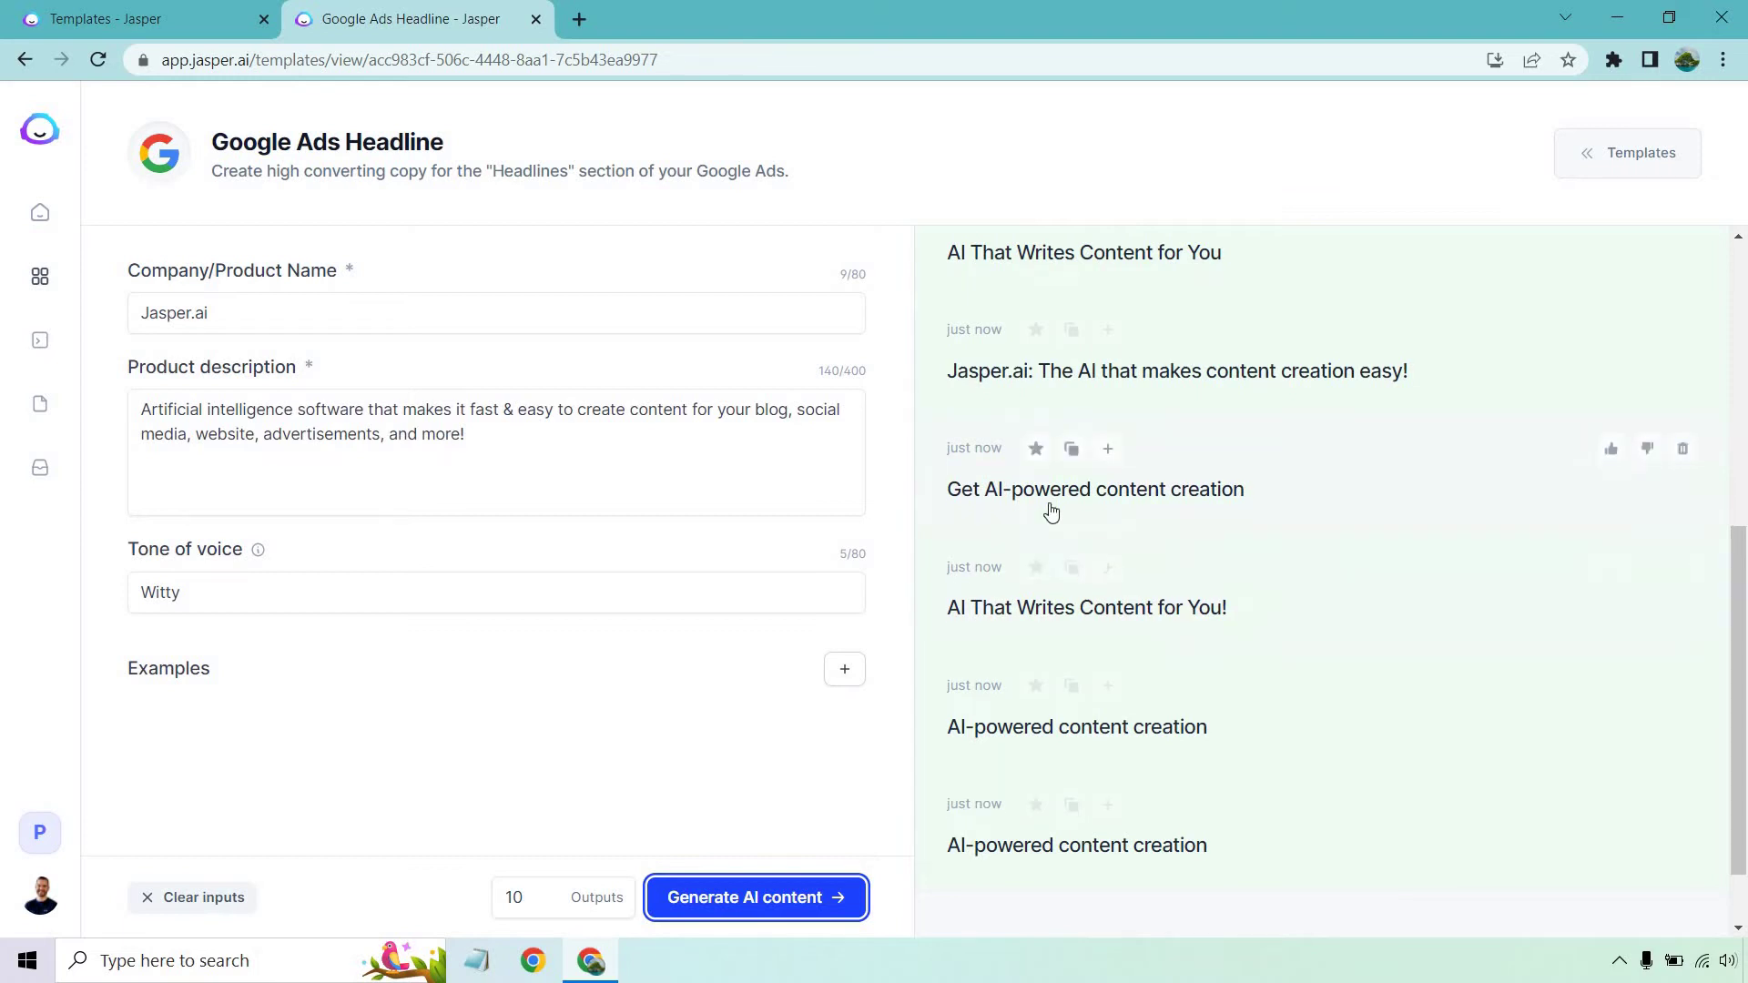
scroll(1051, 511, down, 1)
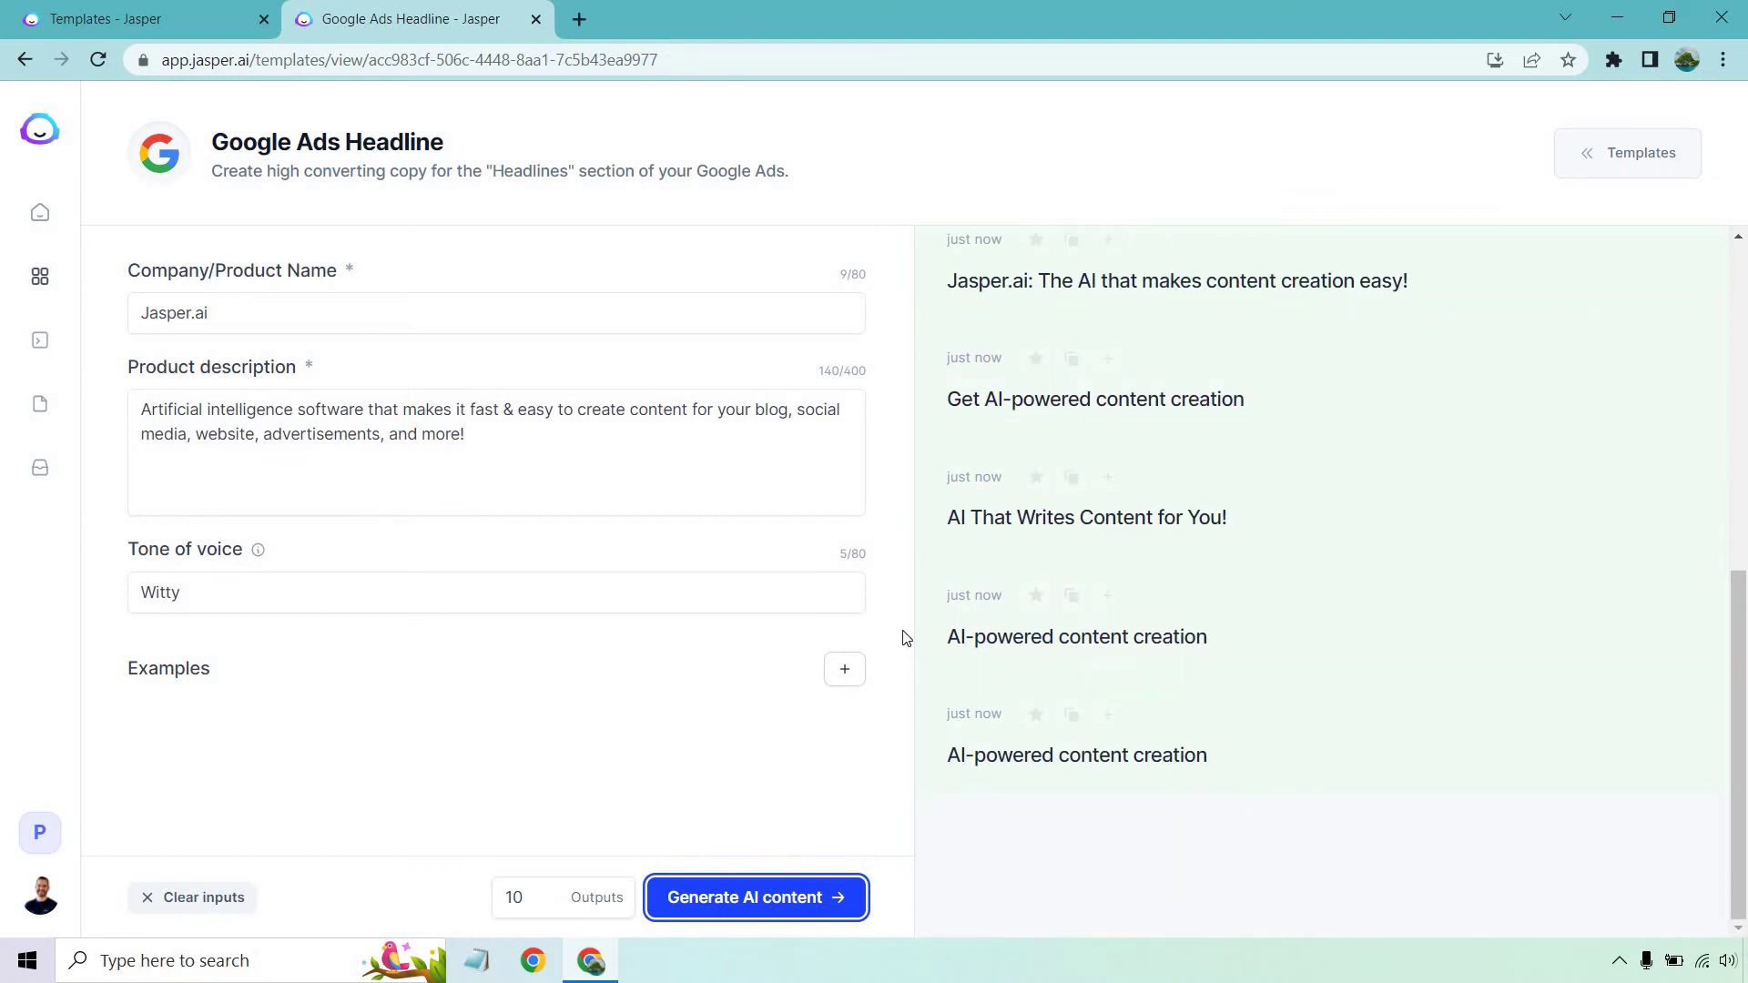
scroll(1188, 565, up, 4)
scroll(1189, 557, up, 4)
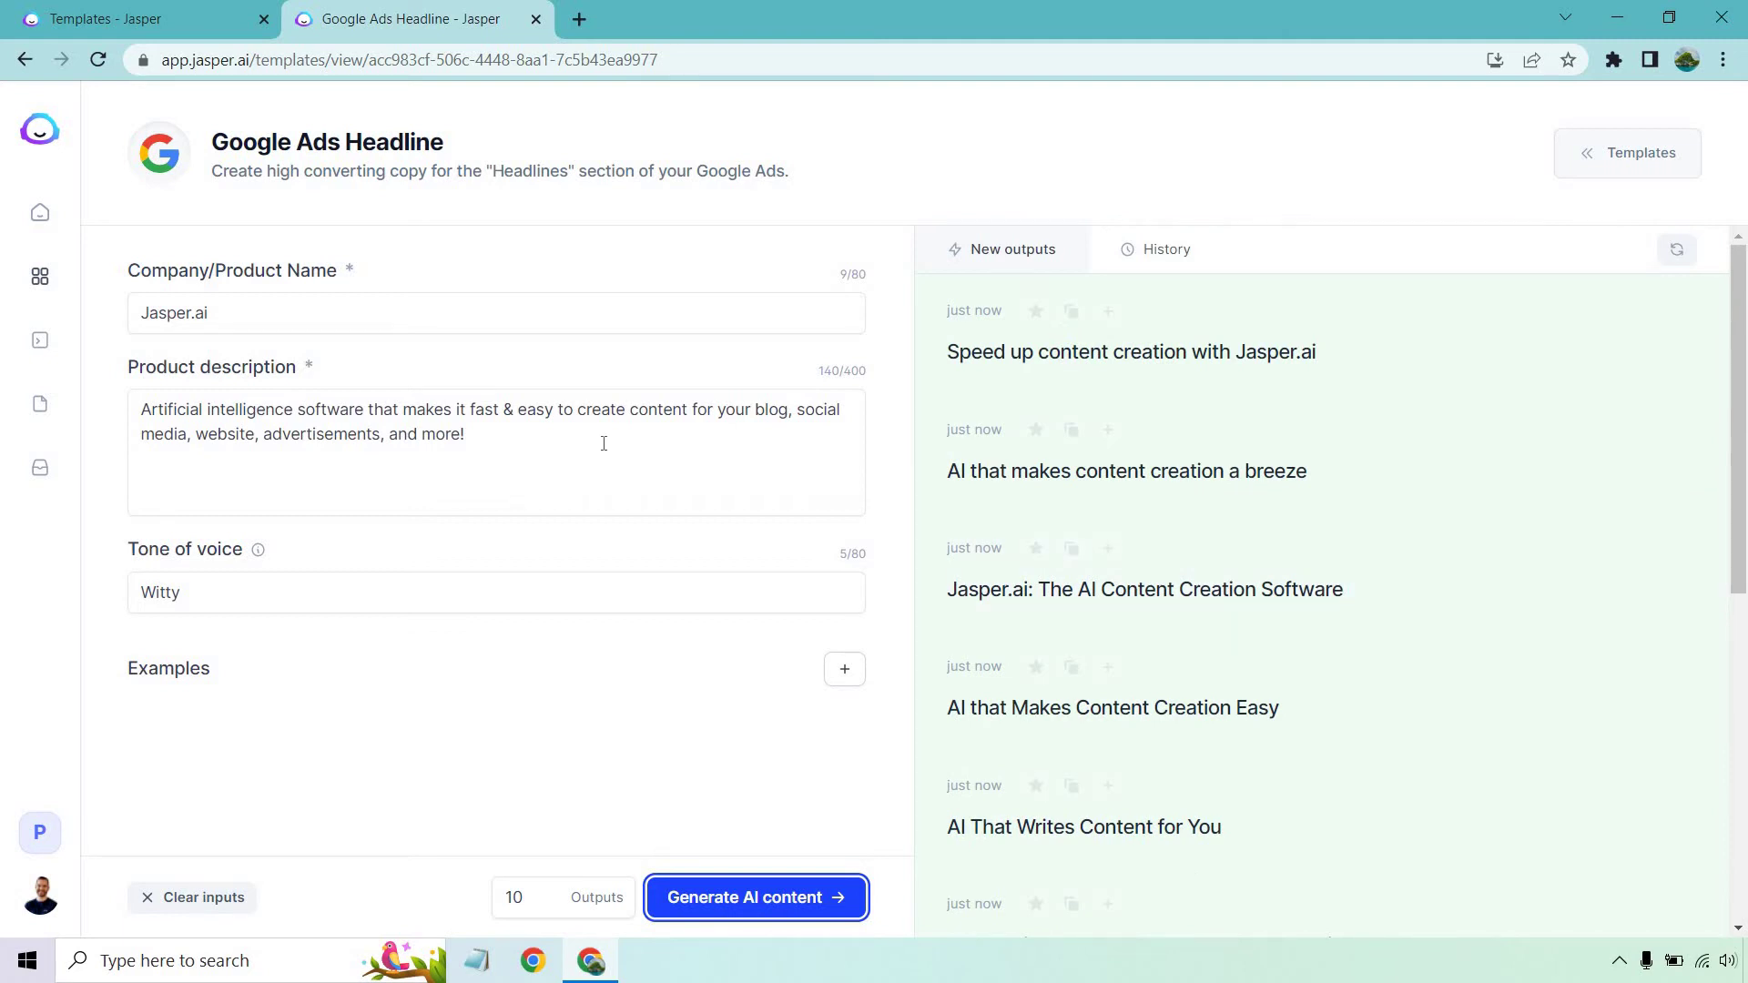
Step: Place the cursor at the end of the product description to extend it
click(604, 443)
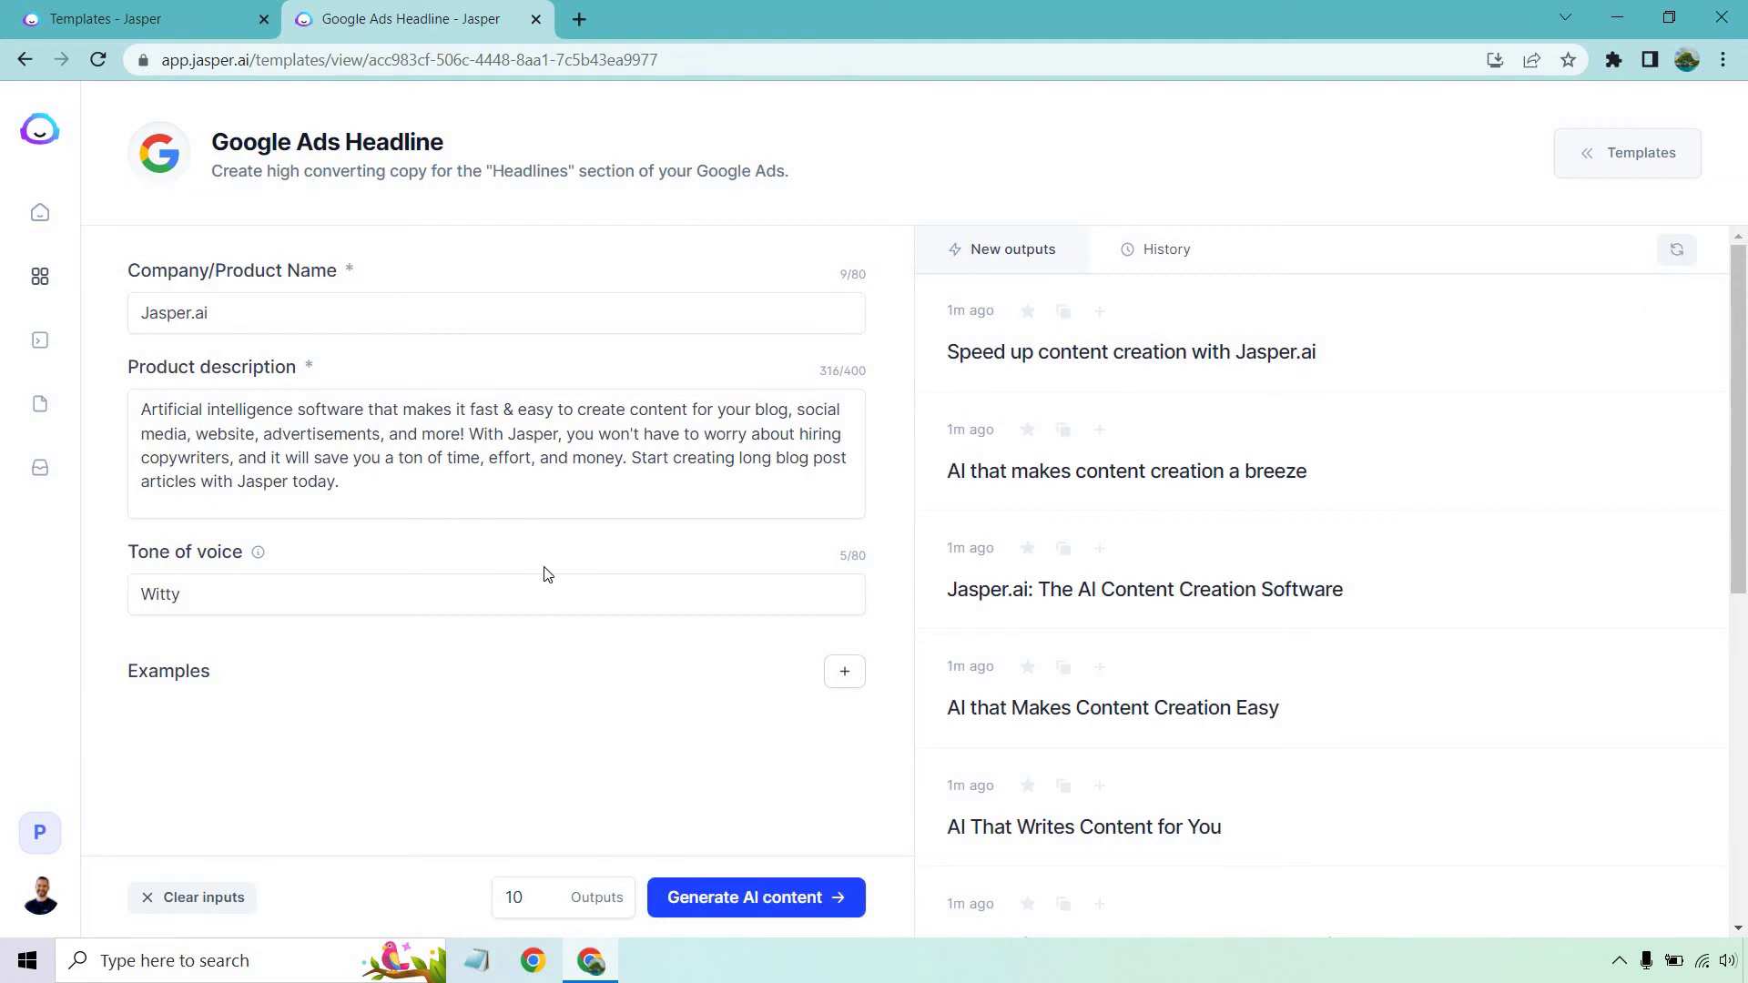
Step: Generate a new batch of ten headlines from the longer product description
click(743, 894)
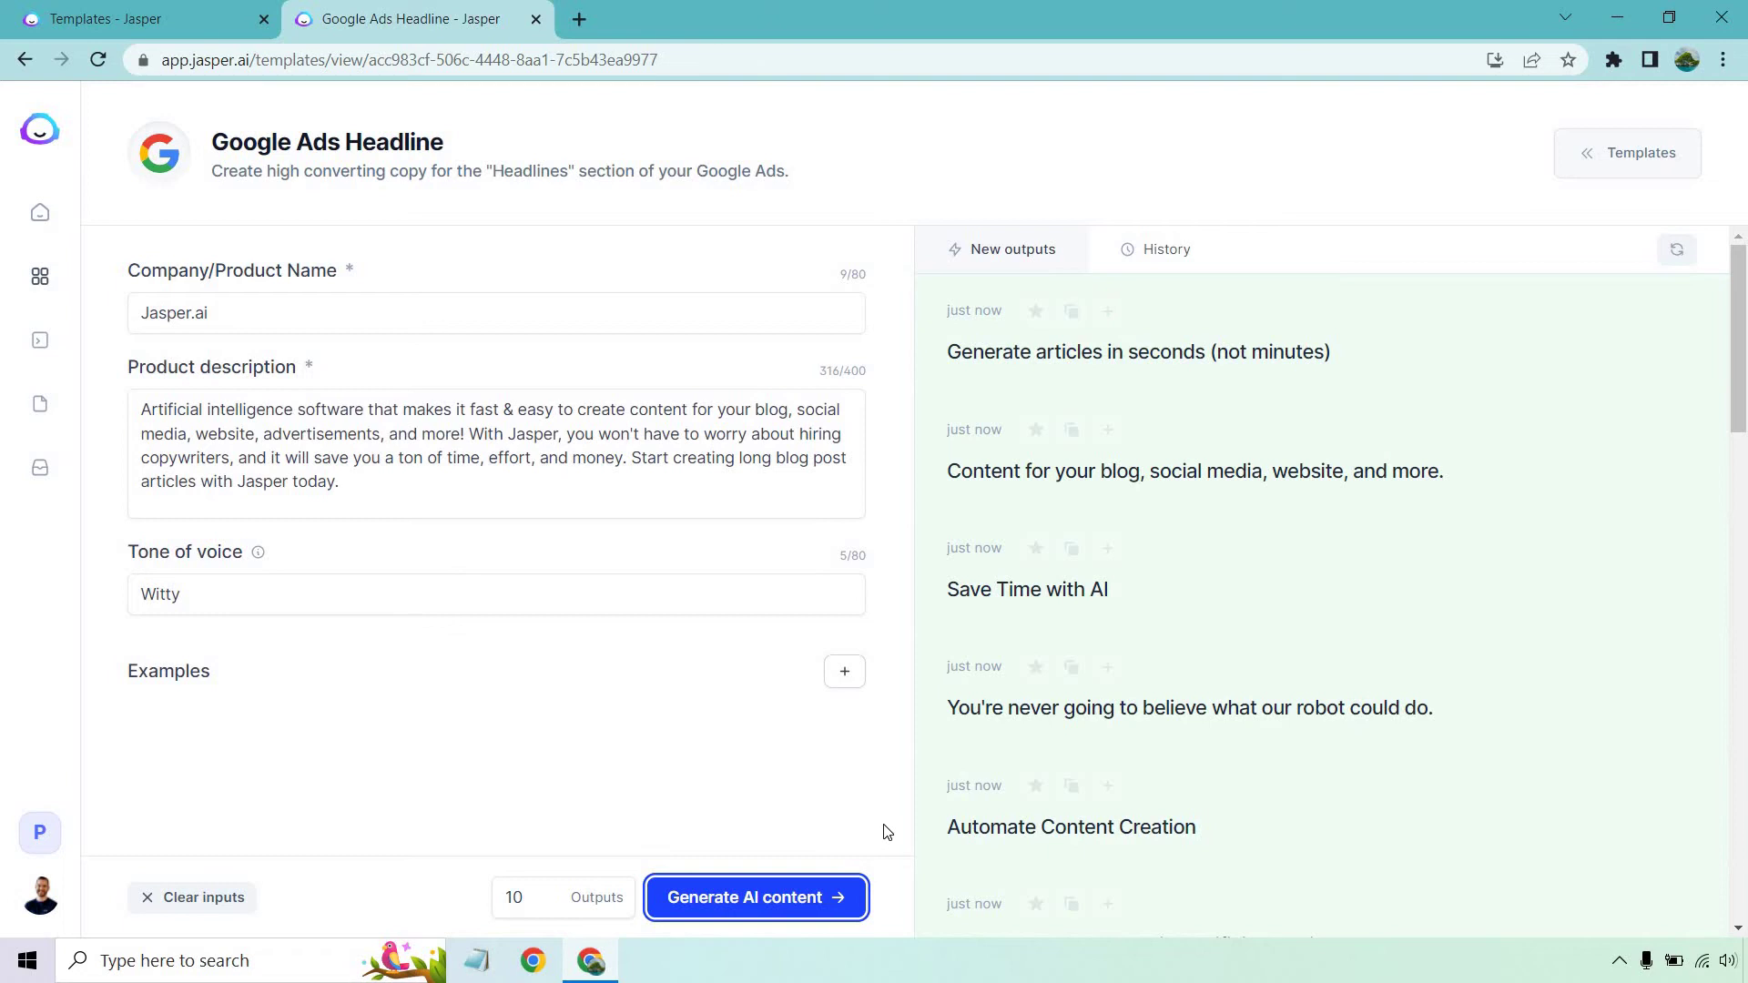
drag(490, 494, 476, 446)
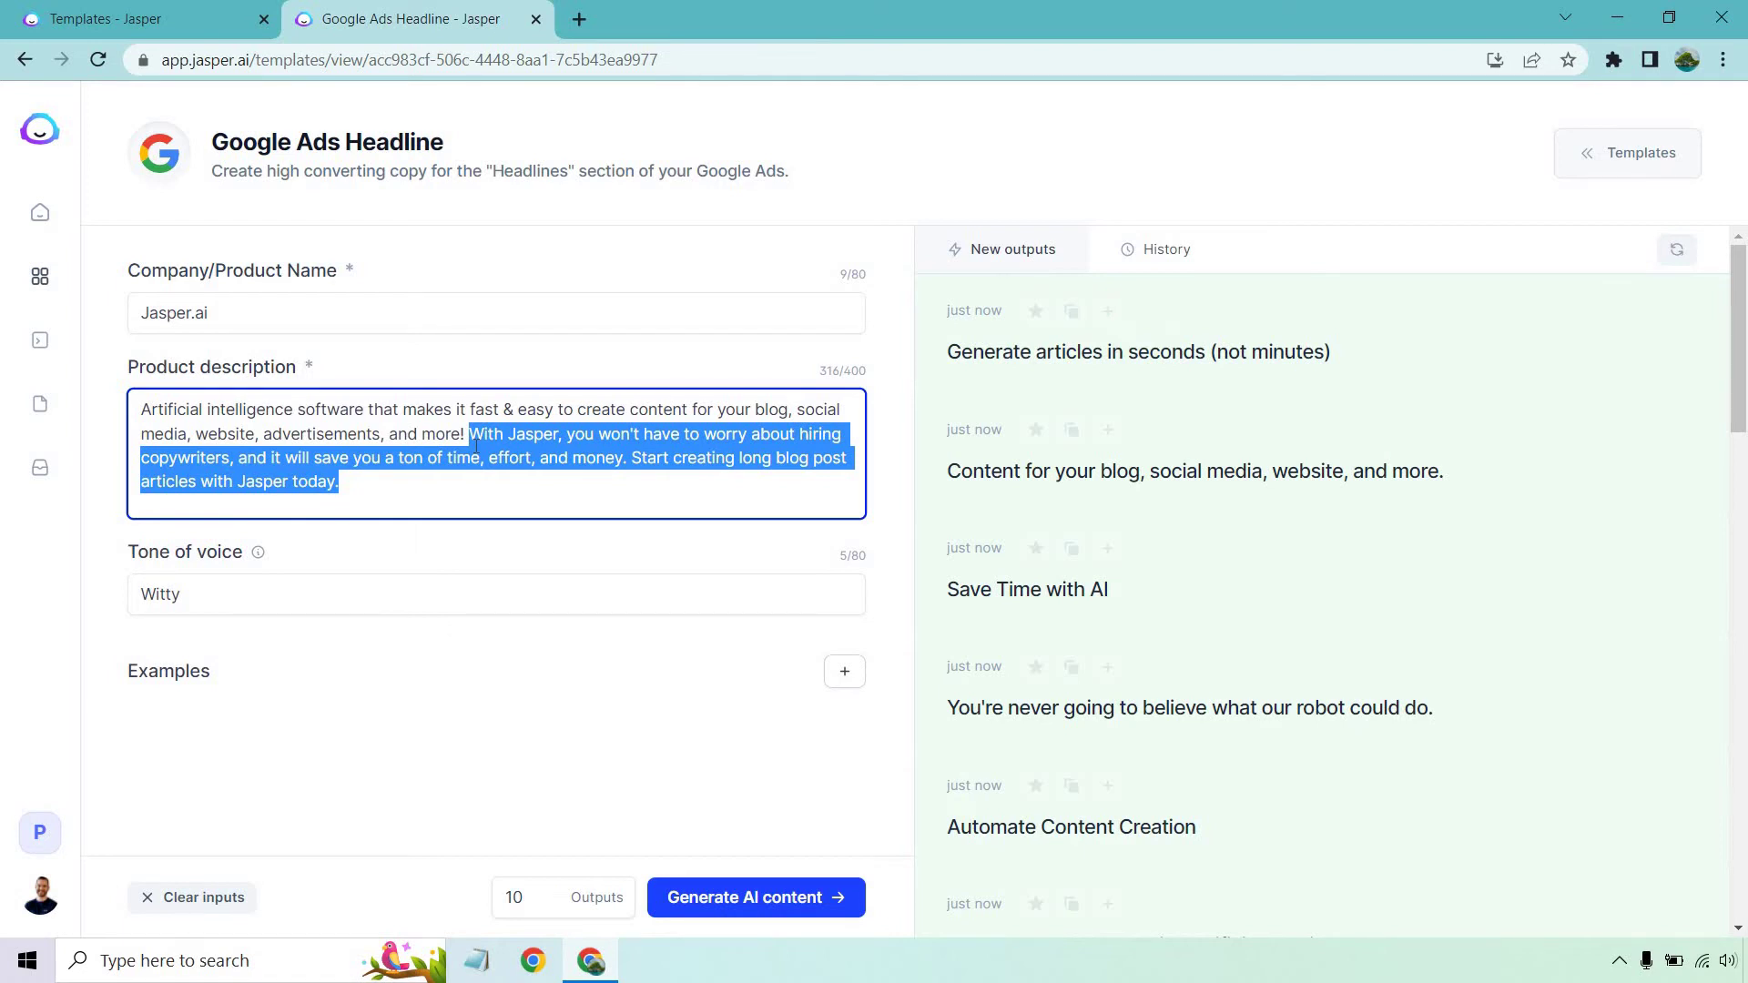
click(476, 446)
click(554, 543)
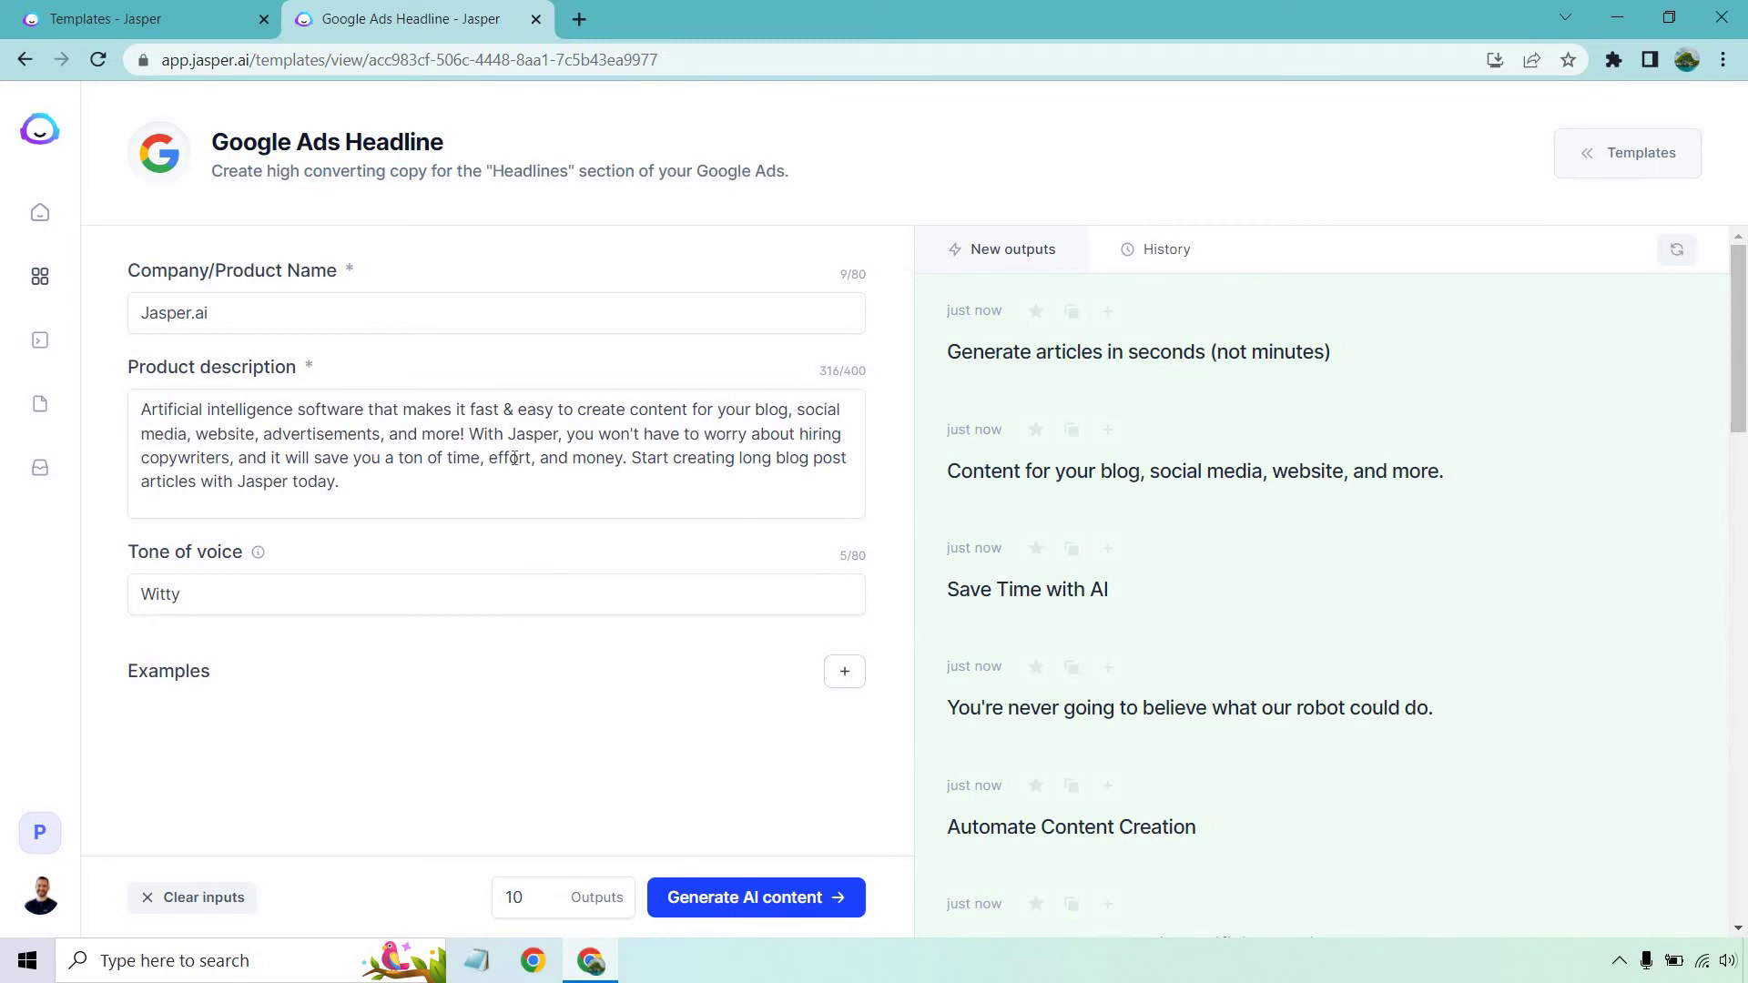
scroll(1365, 454, down, 2)
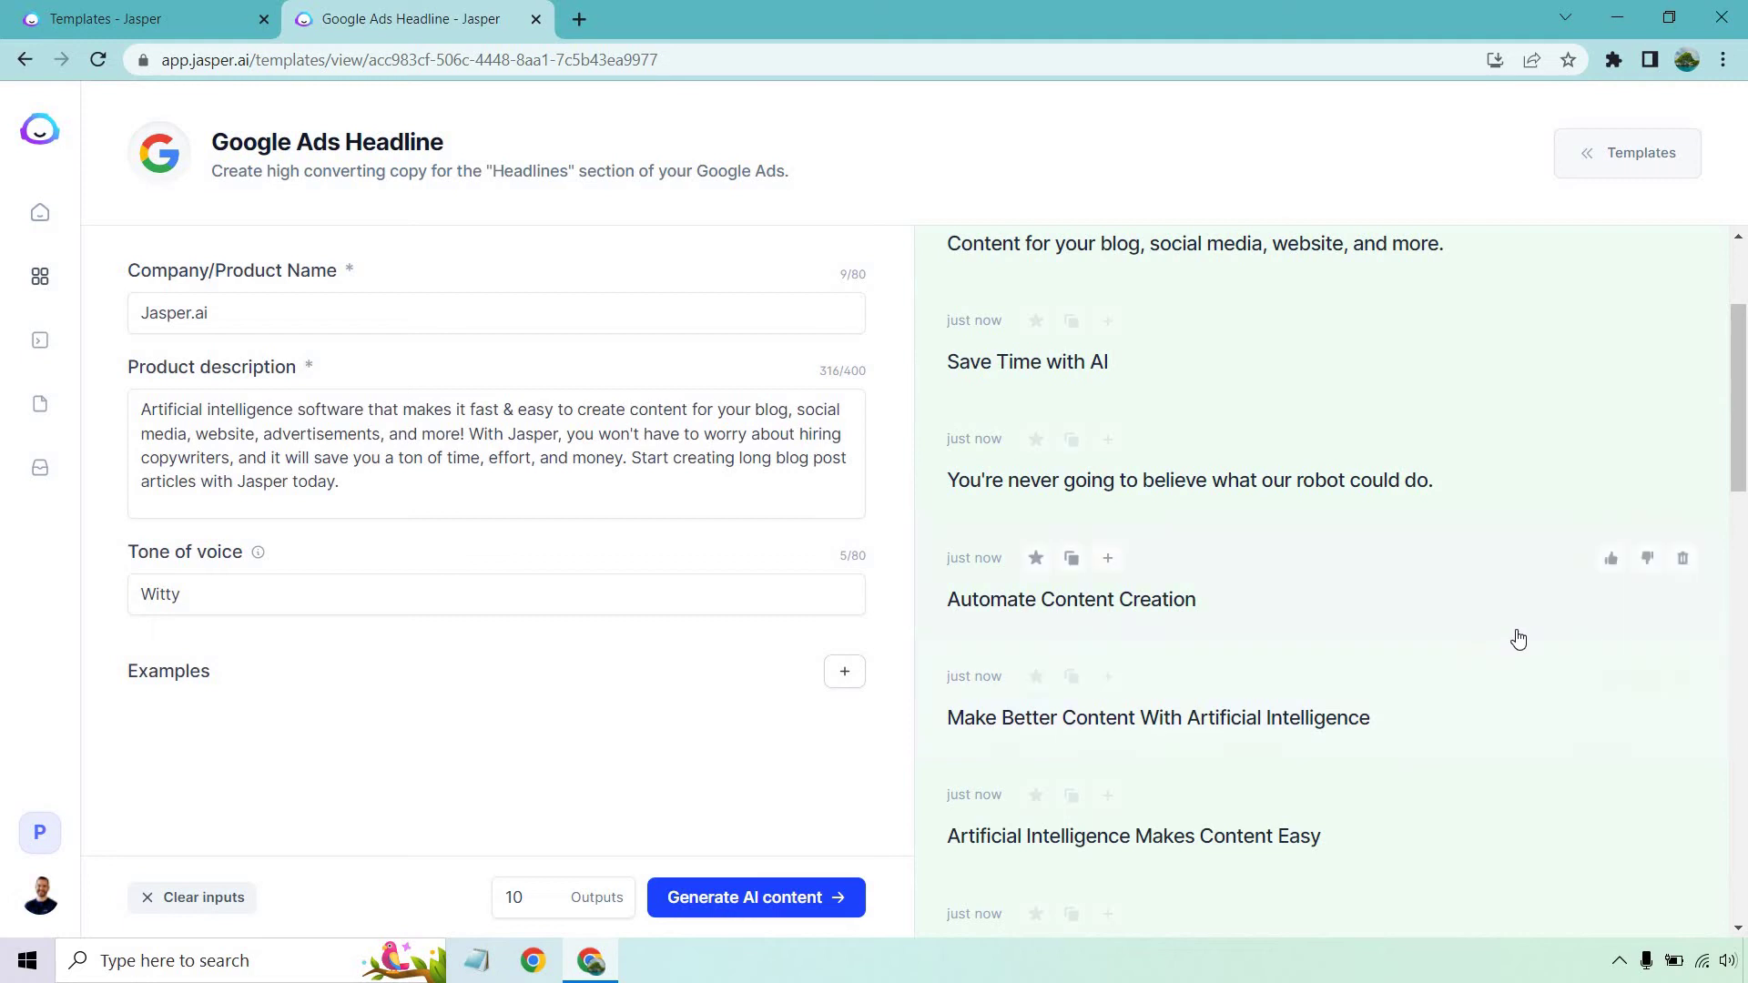
scroll(1506, 683, down, 1)
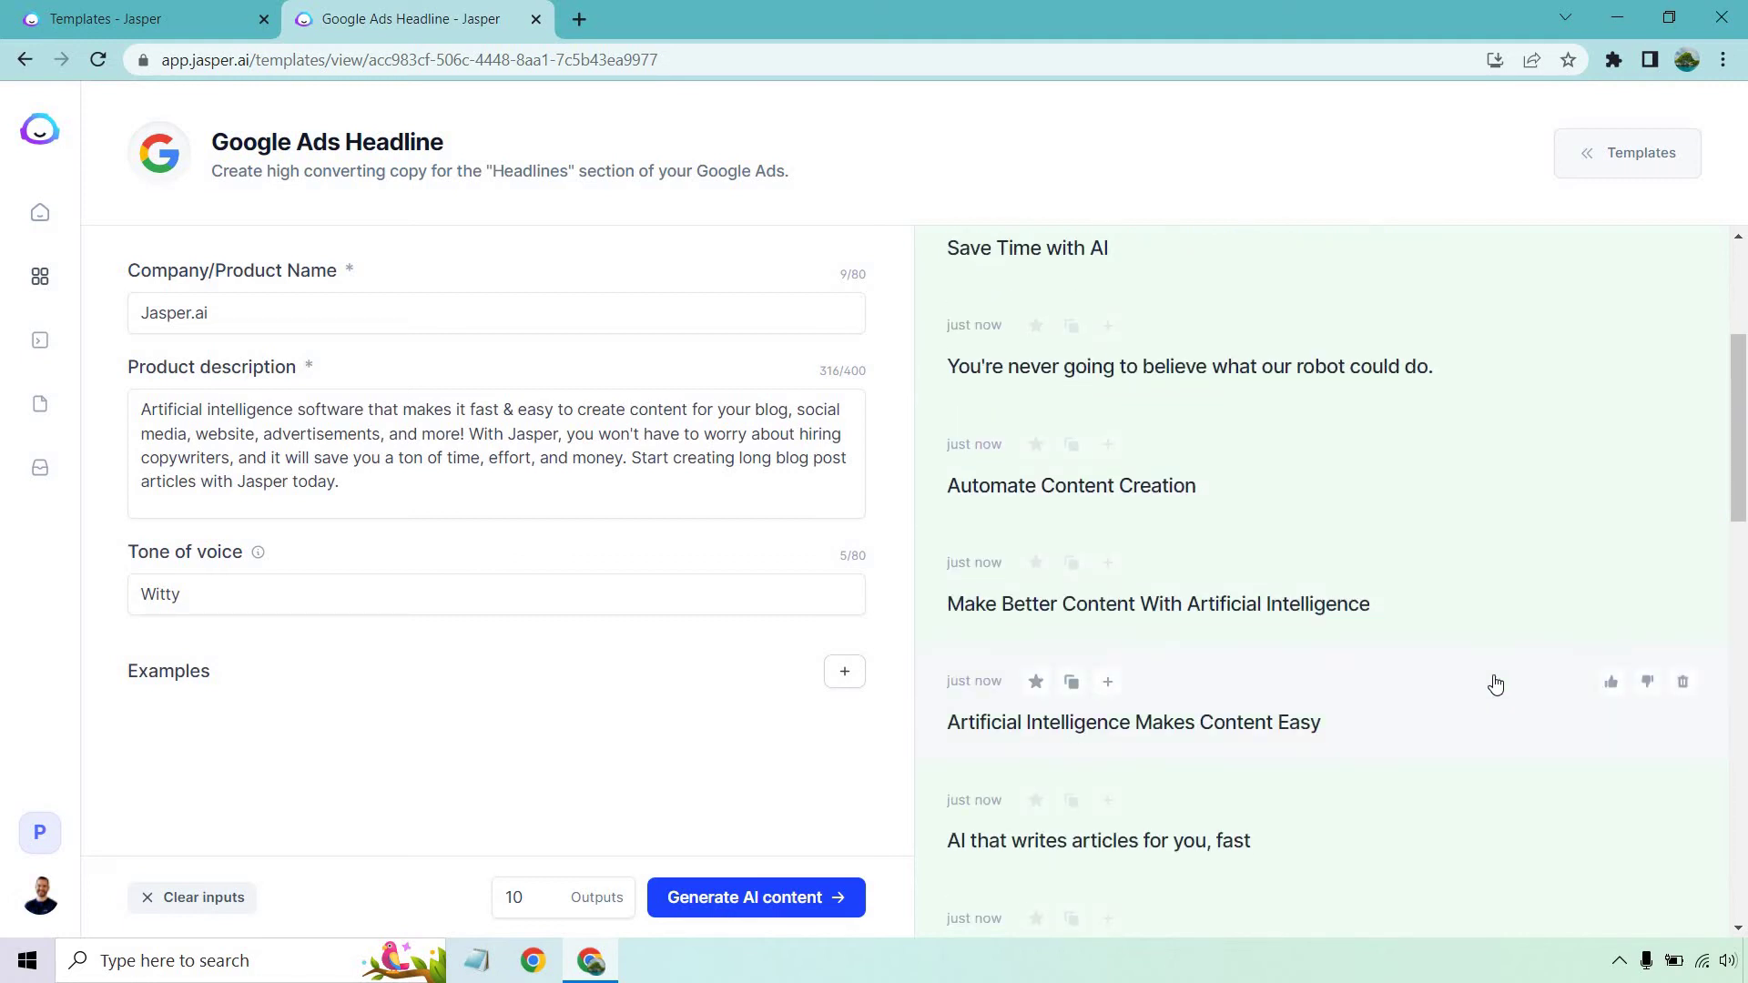
scroll(1493, 685, down, 1)
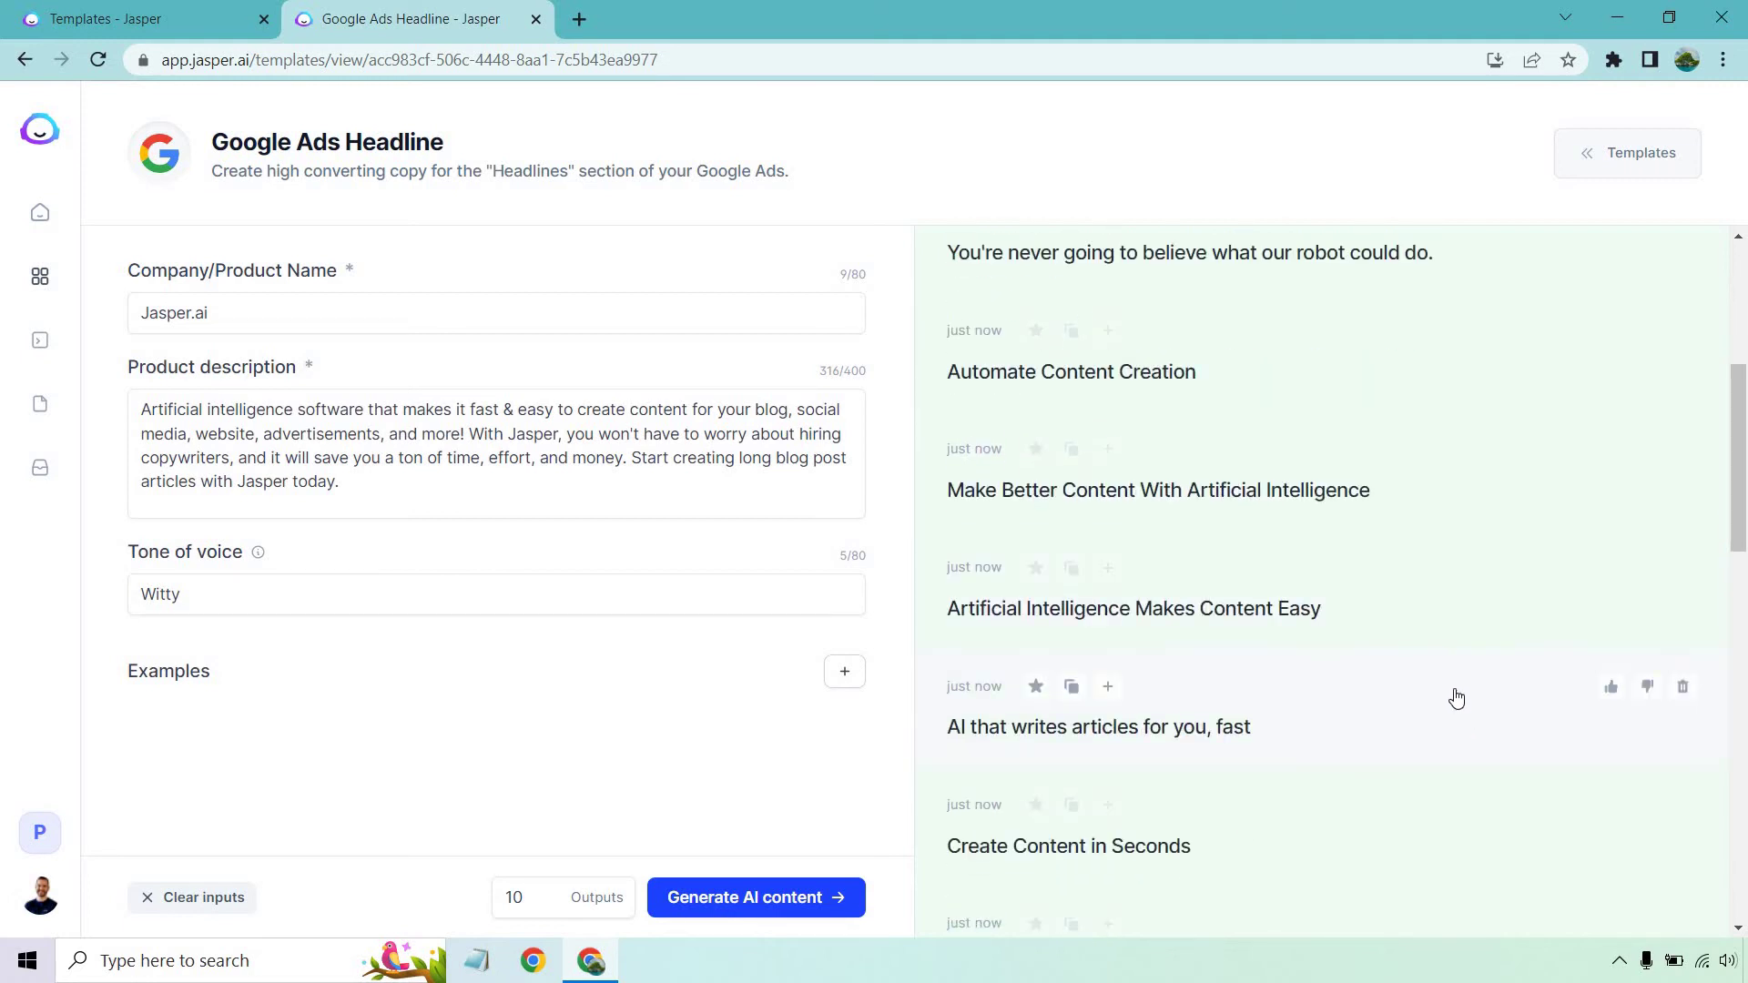
scroll(1451, 697, down, 1)
scroll(1381, 678, down, 1)
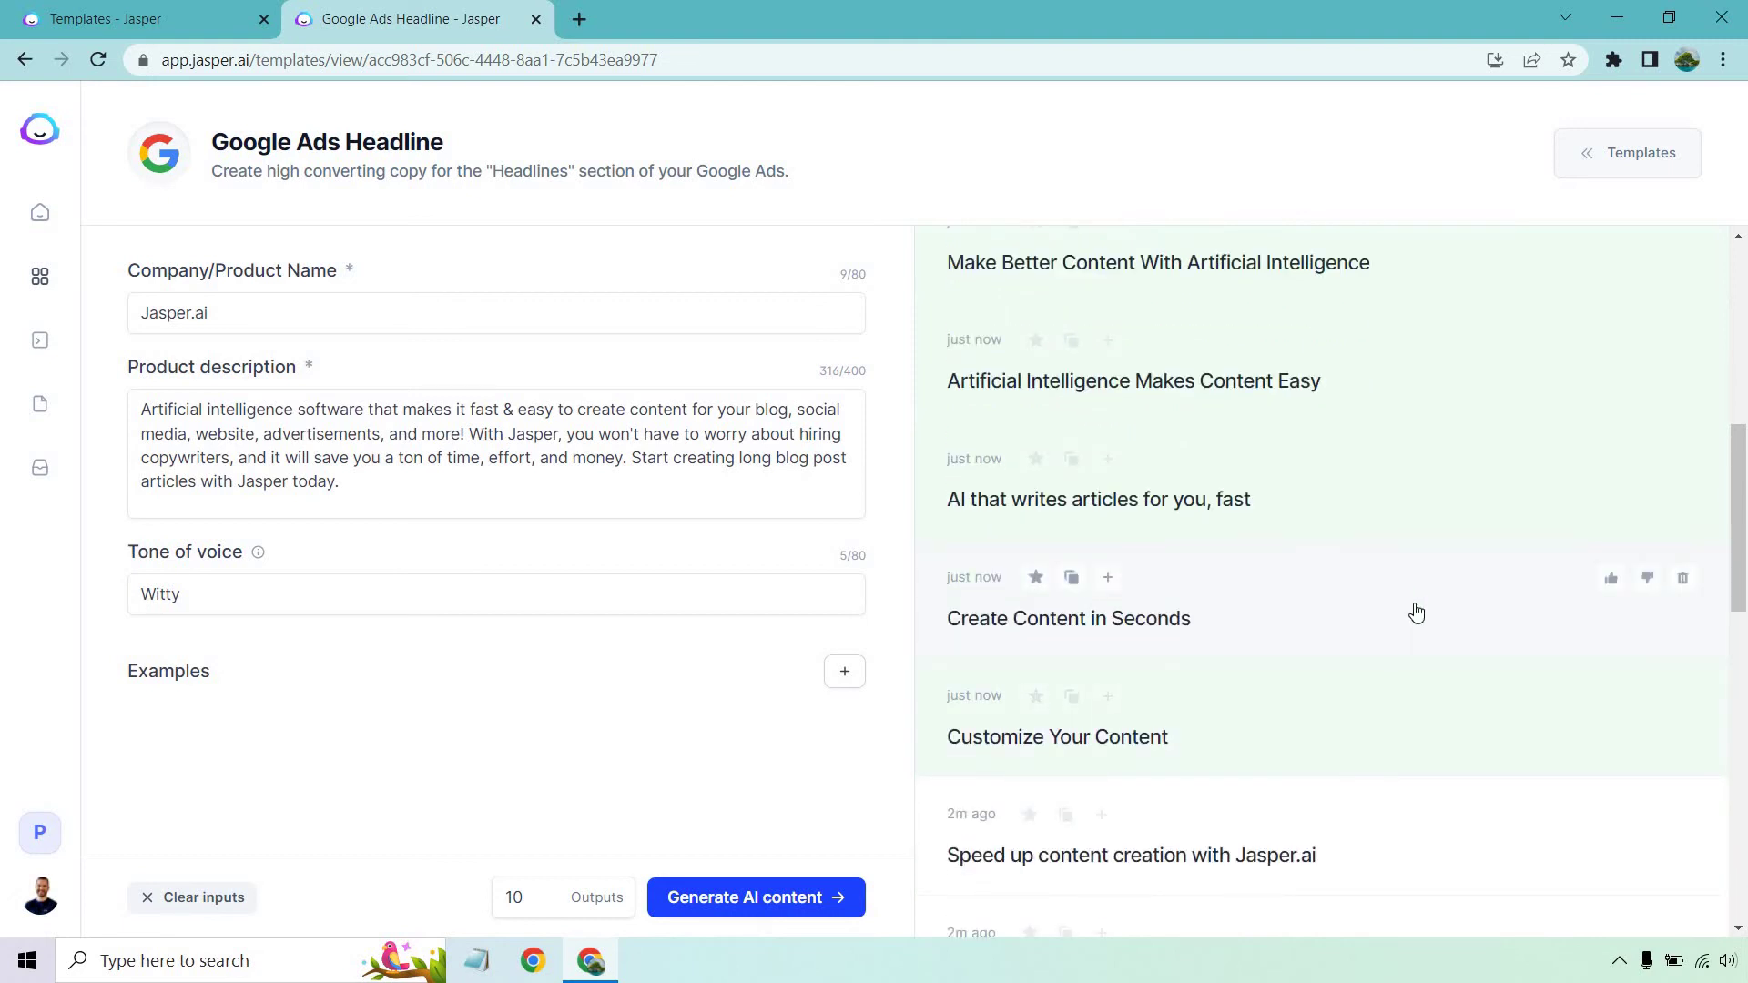
scroll(1413, 603, up, 1)
scroll(1414, 605, up, 5)
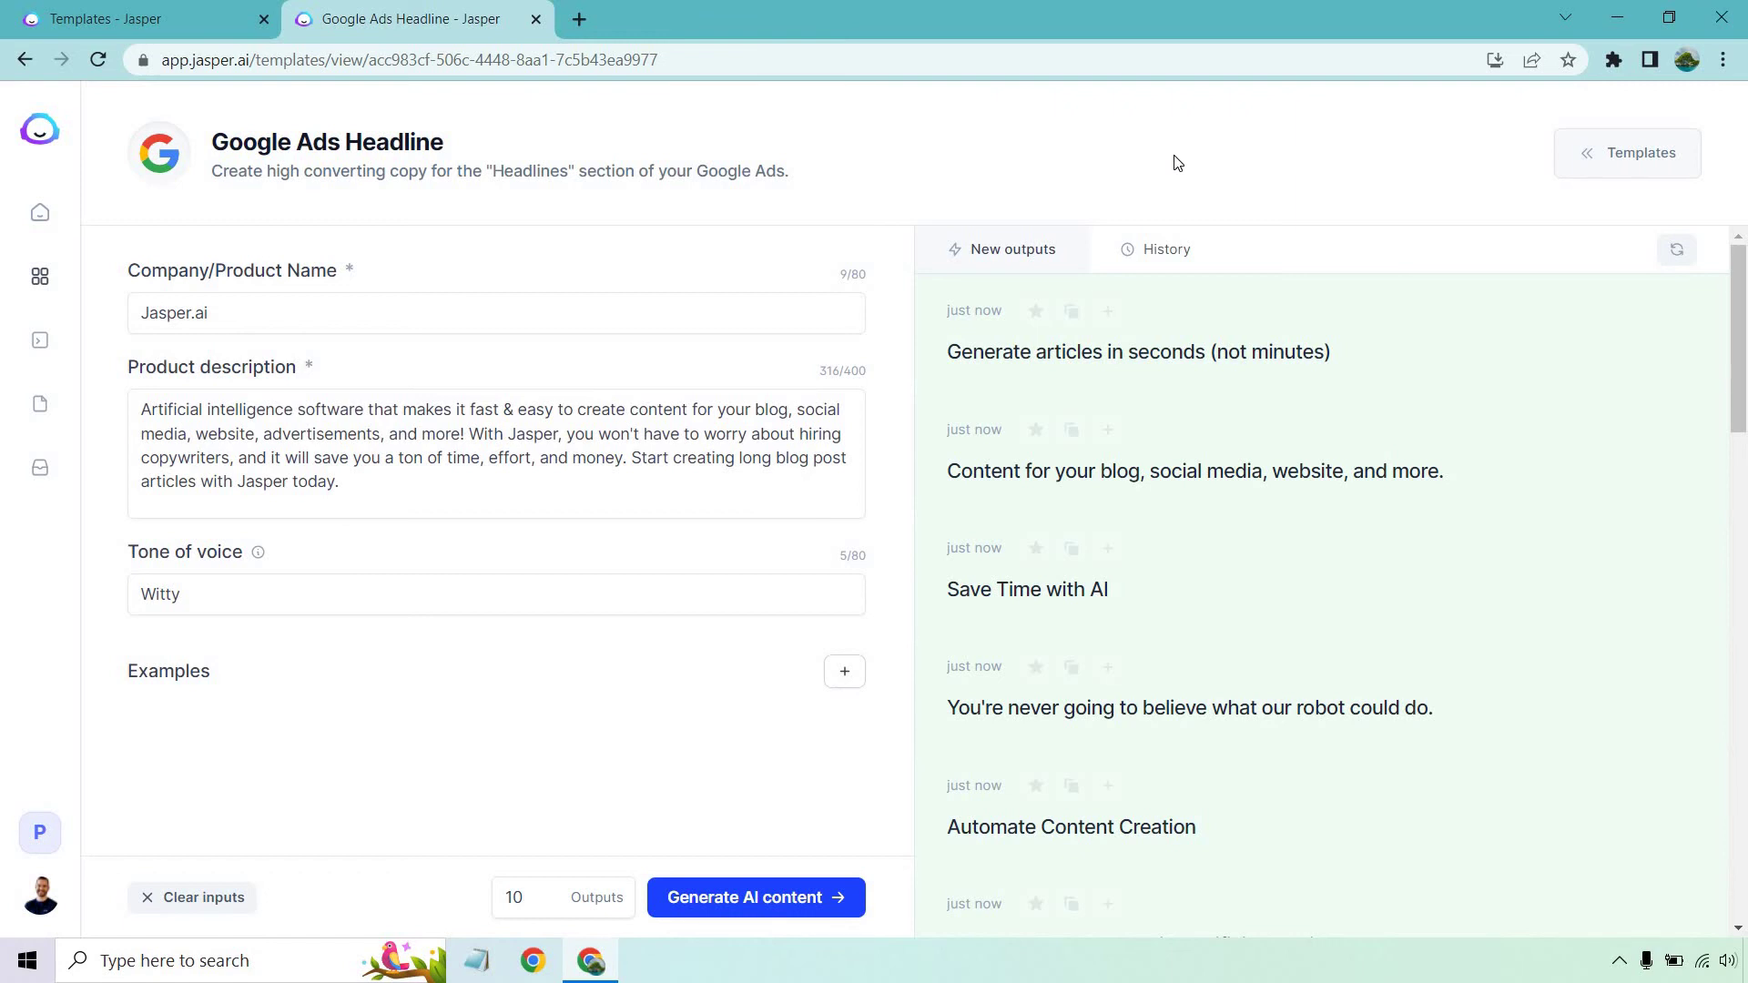
Step: Replace the description with 'AI software that writes content.' and generate new headlines
drag(346, 491, 125, 414)
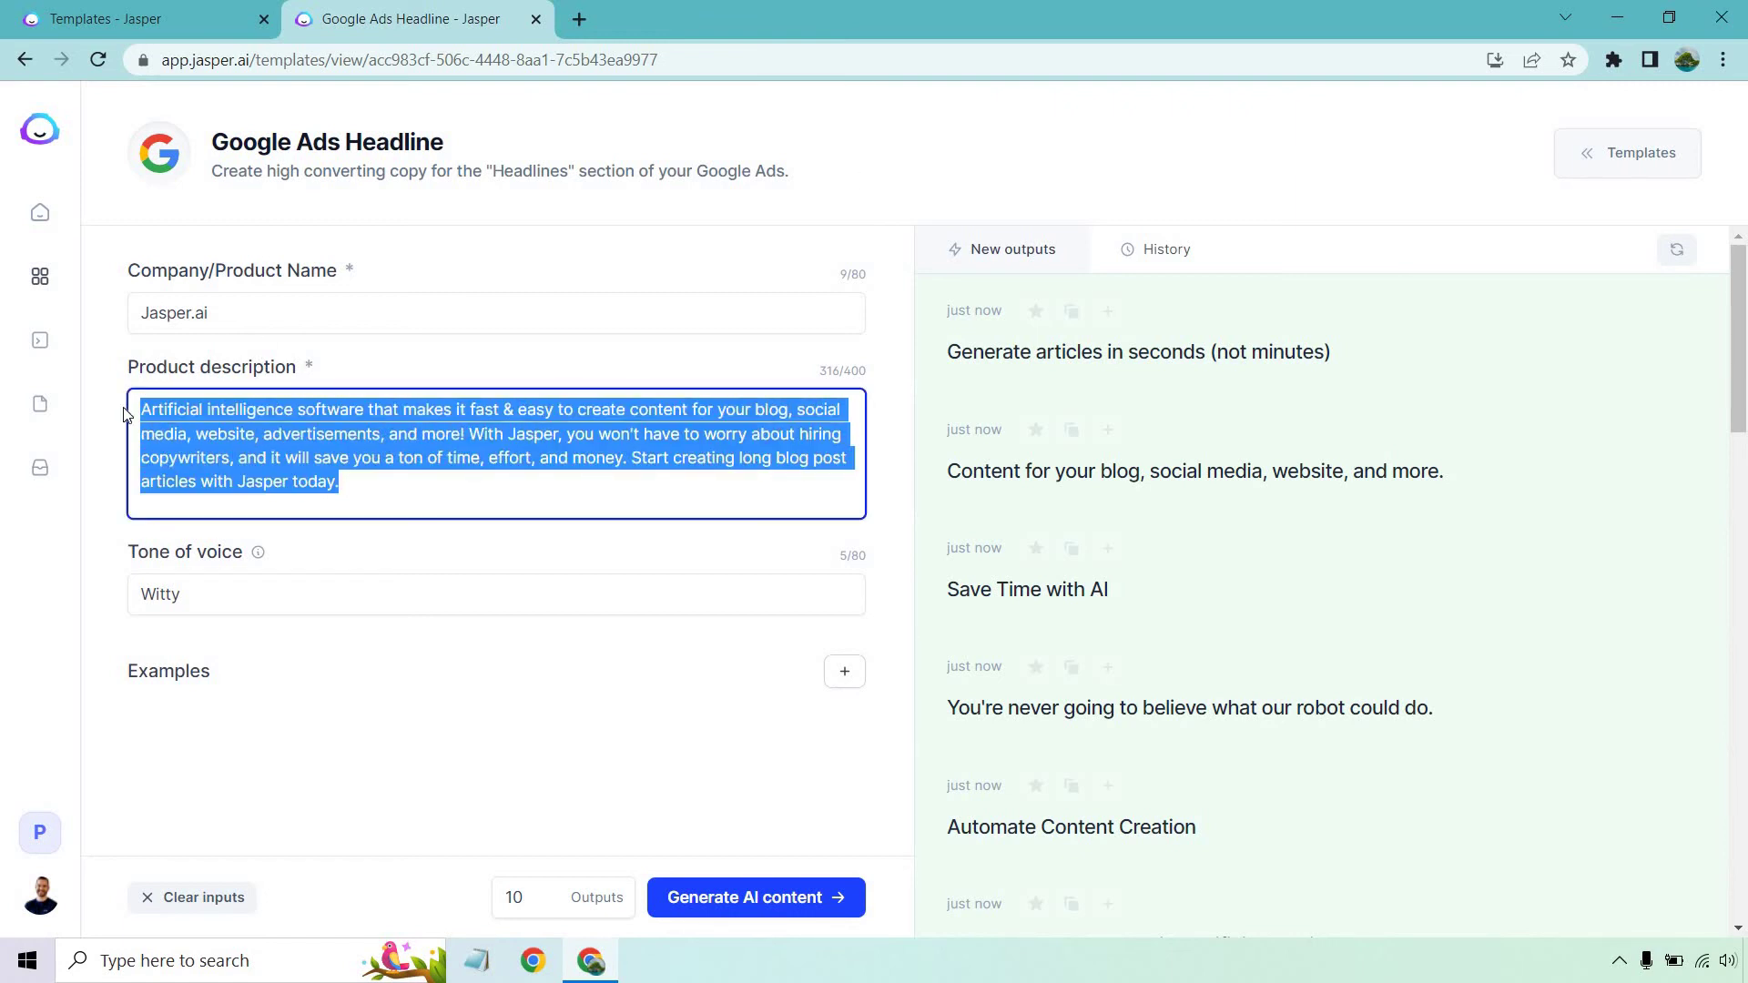
text(AI softwar)
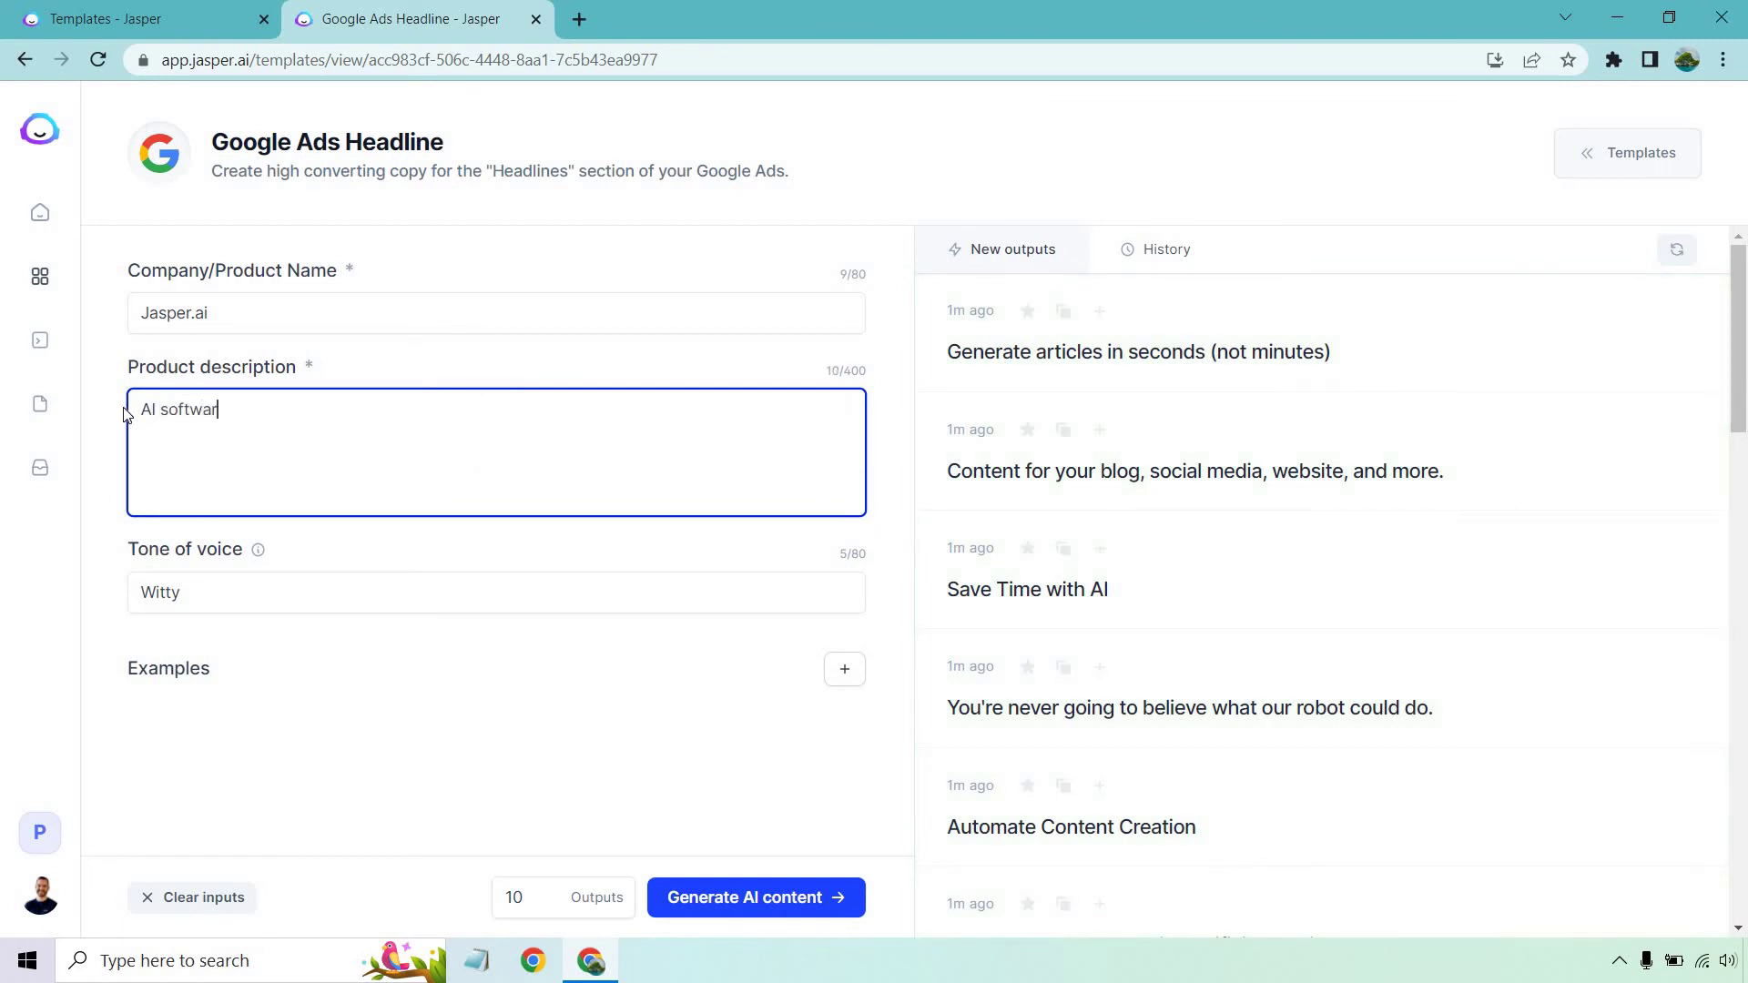
text(e that writes c)
text(ontent.)
click(719, 894)
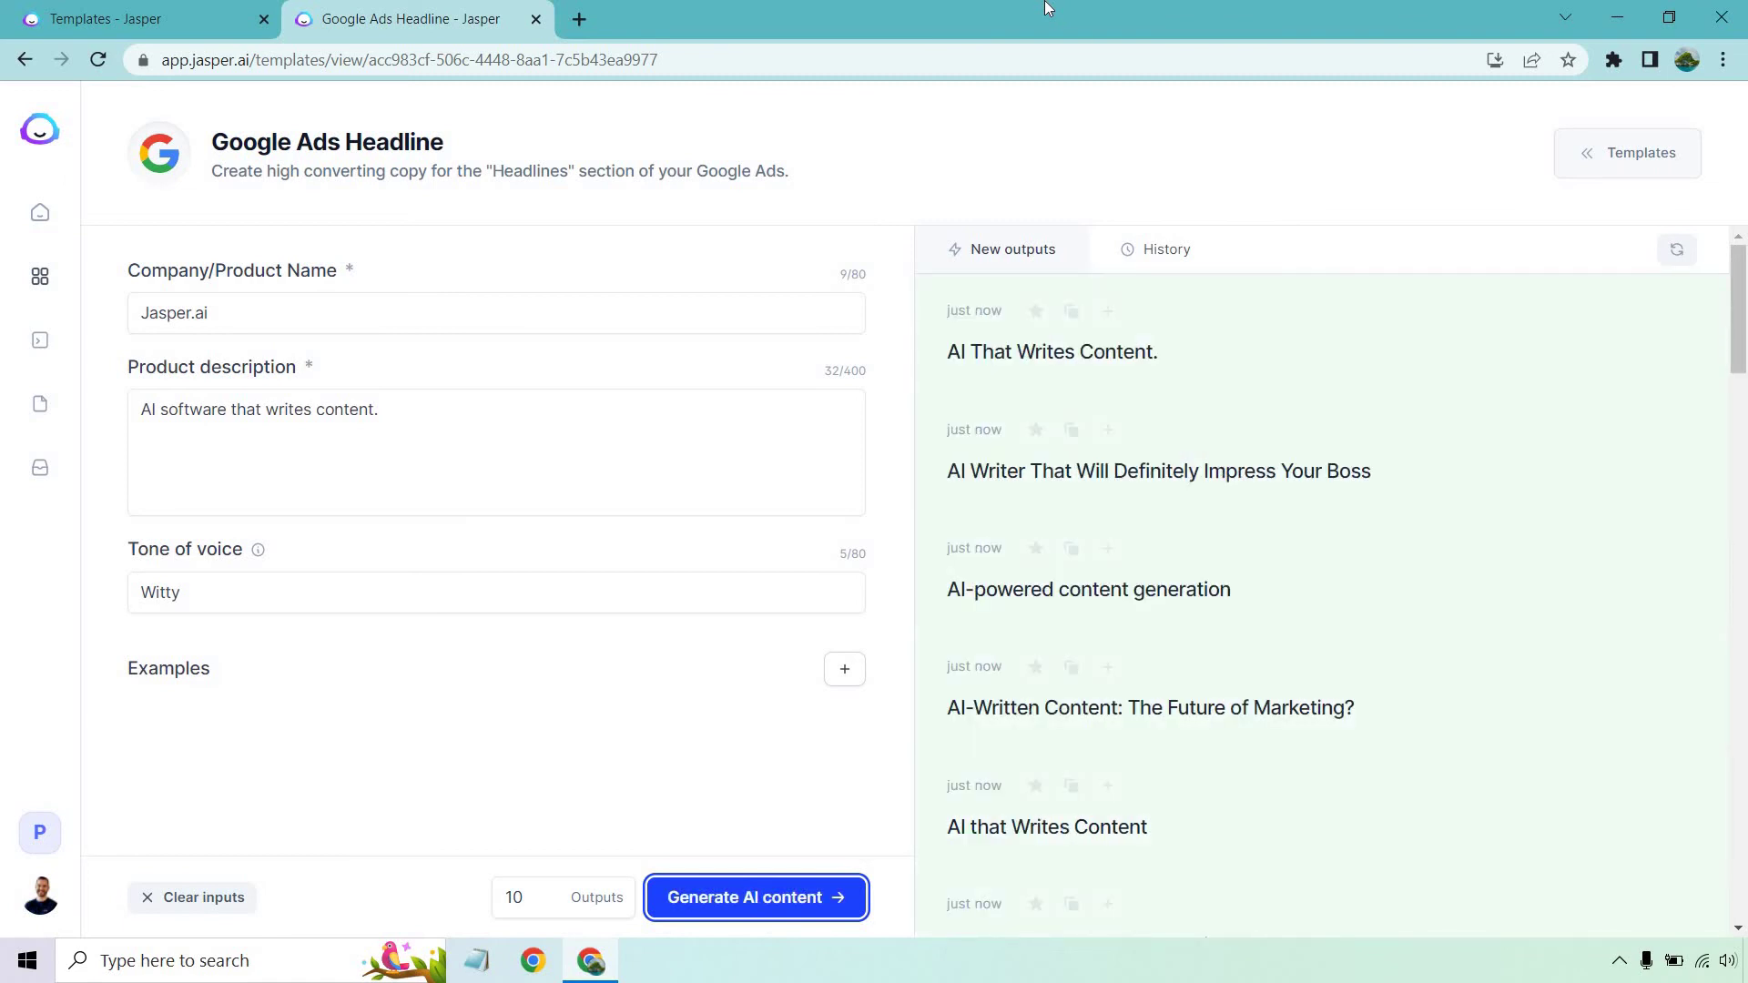
mouse_move(1325, 690)
scroll(1460, 614, down, 1)
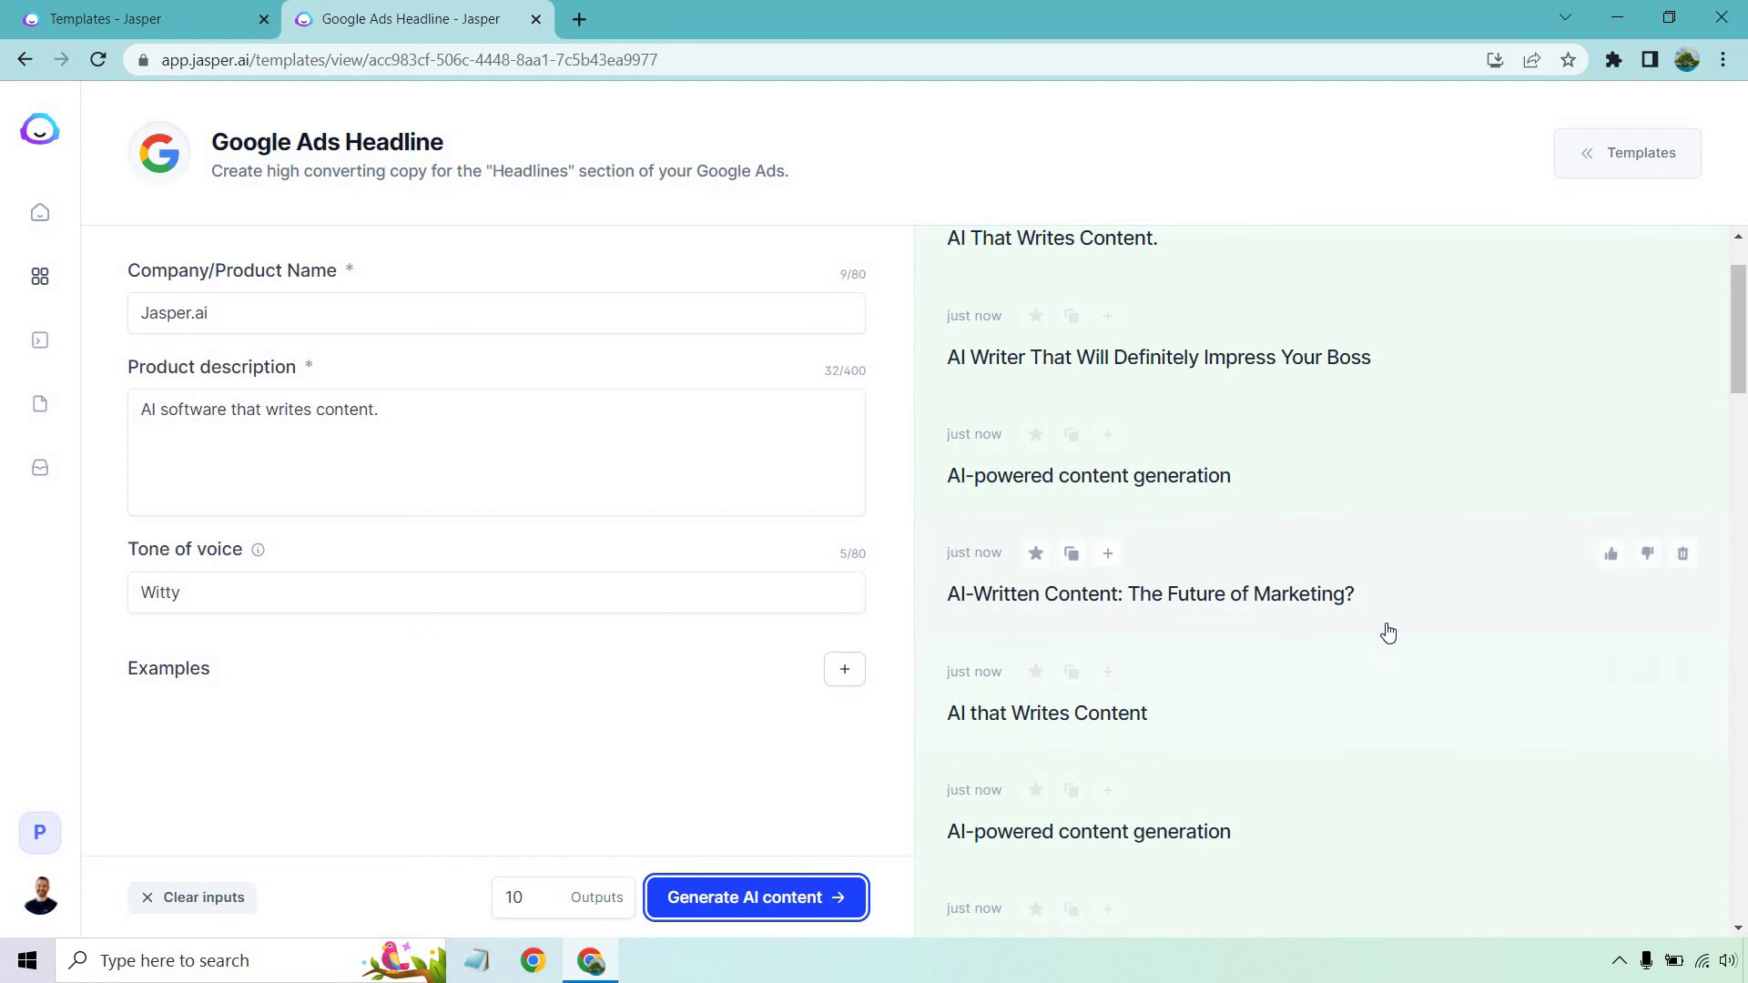
scroll(1397, 587, down, 1)
scroll(1398, 578, down, 1)
scroll(1400, 570, down, 3)
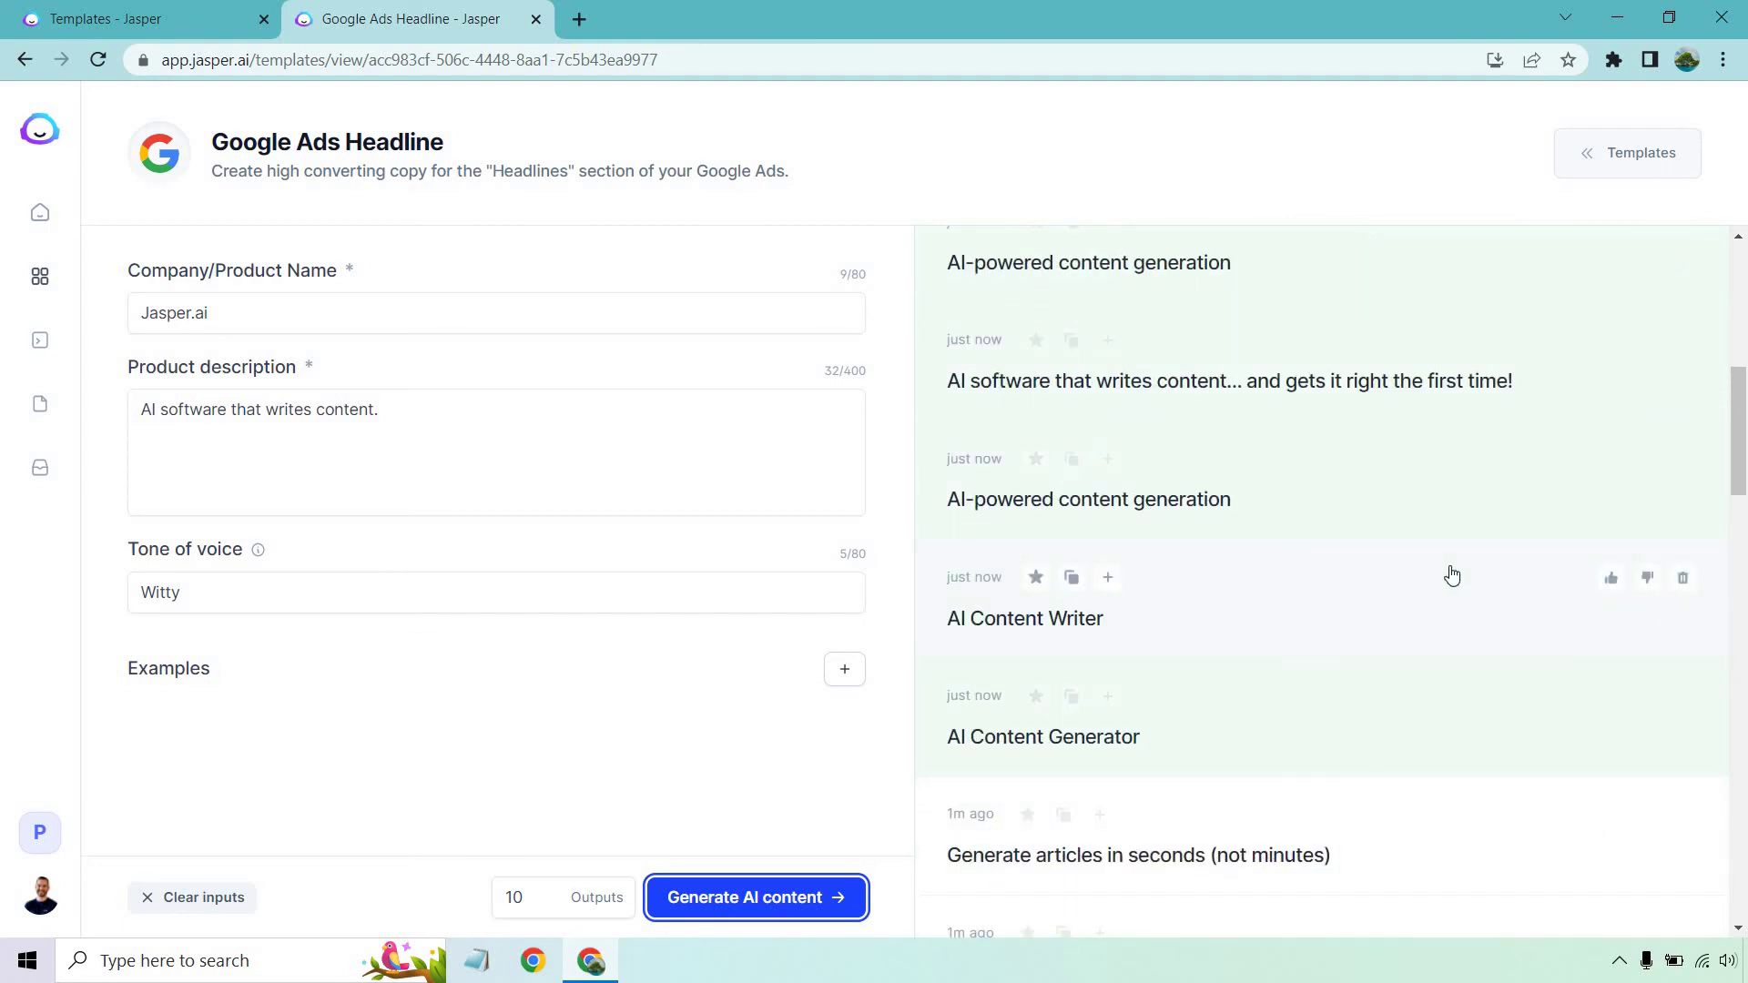
scroll(1453, 574, up, 6)
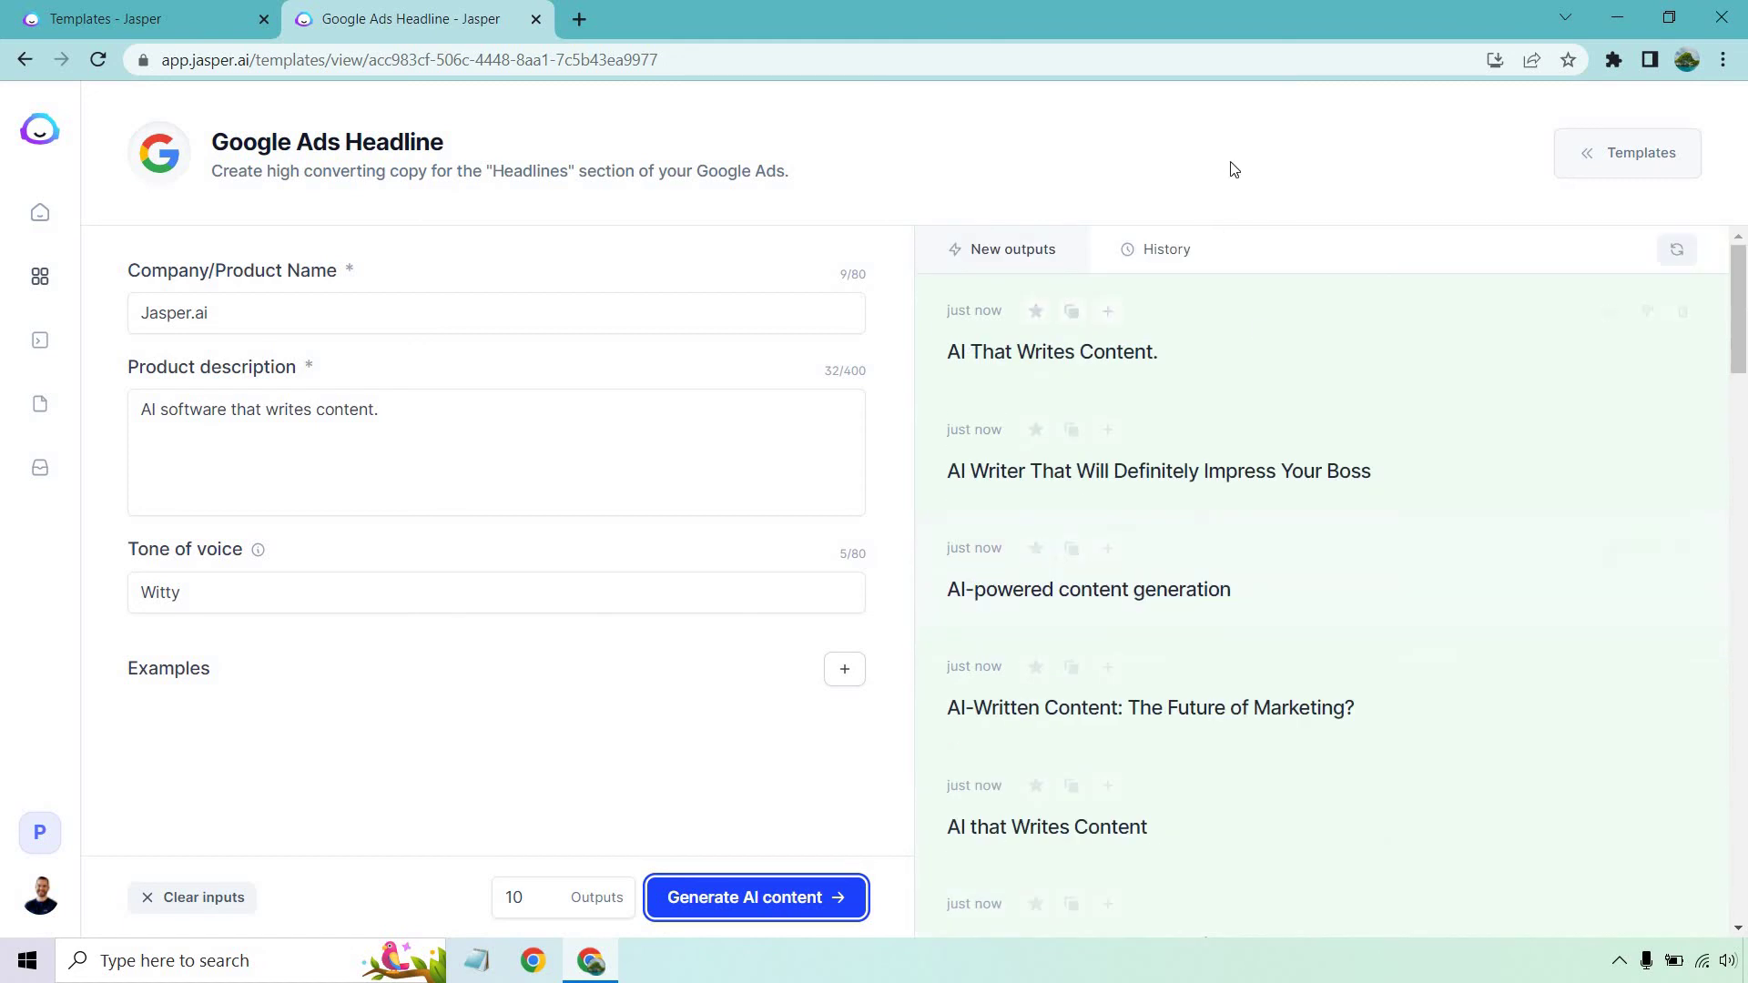